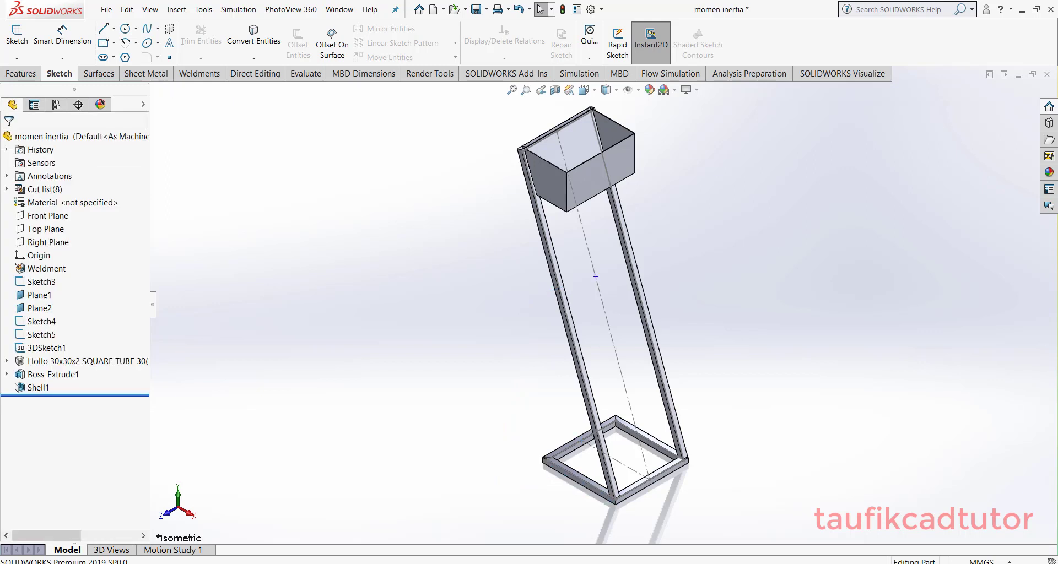
# Examine the leaning tube frame and its open box up close, then set the front view.
pyautogui.scroll(1, 737, 272)
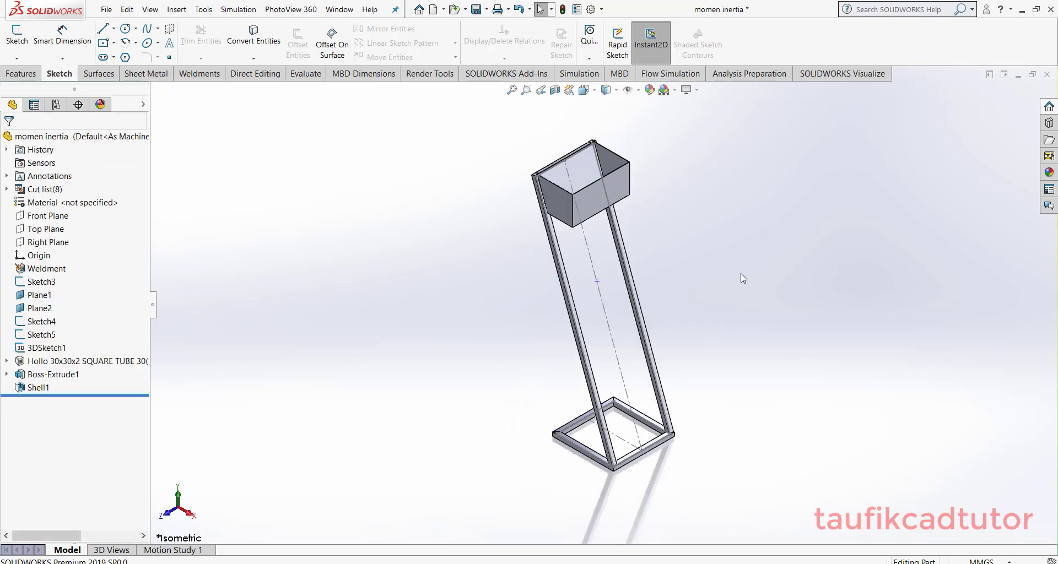
pyautogui.scroll(-2, 738, 272)
pyautogui.scroll(2, 604, 218)
pyautogui.scroll(-3, 605, 222)
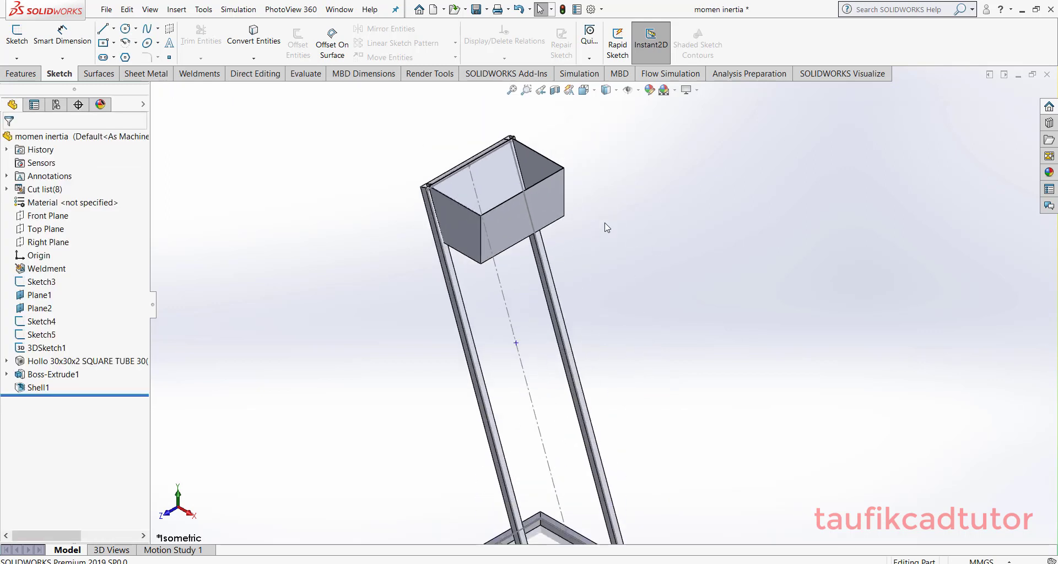
pyautogui.click(584, 90)
pyautogui.click(601, 136)
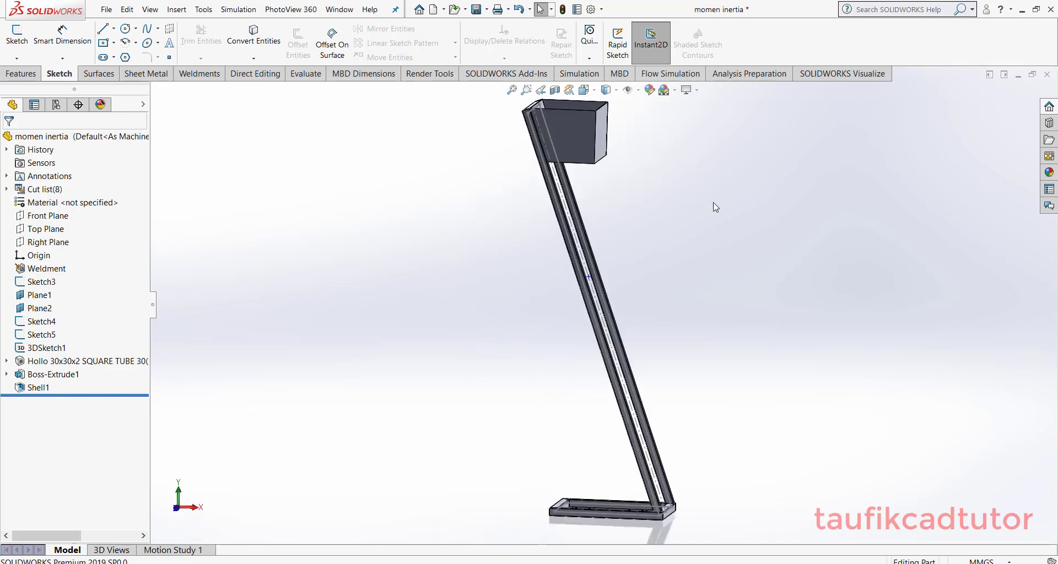
pyautogui.moveTo(713, 204); pyautogui.dragTo(638, 178, button='middle')
pyautogui.scroll(-2, 639, 179)
pyautogui.scroll(-4, 579, 245)
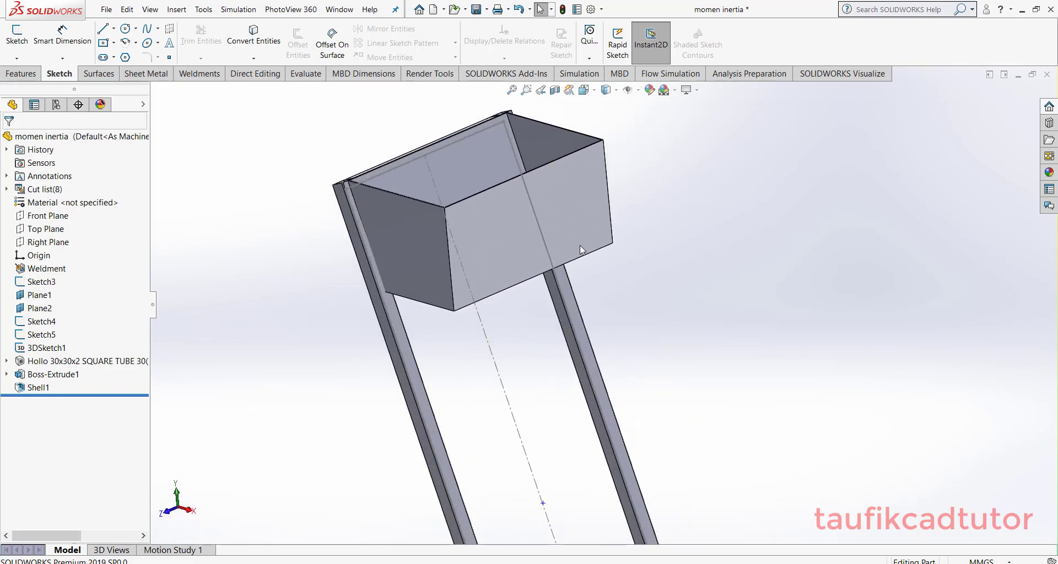
pyautogui.scroll(2, 580, 244)
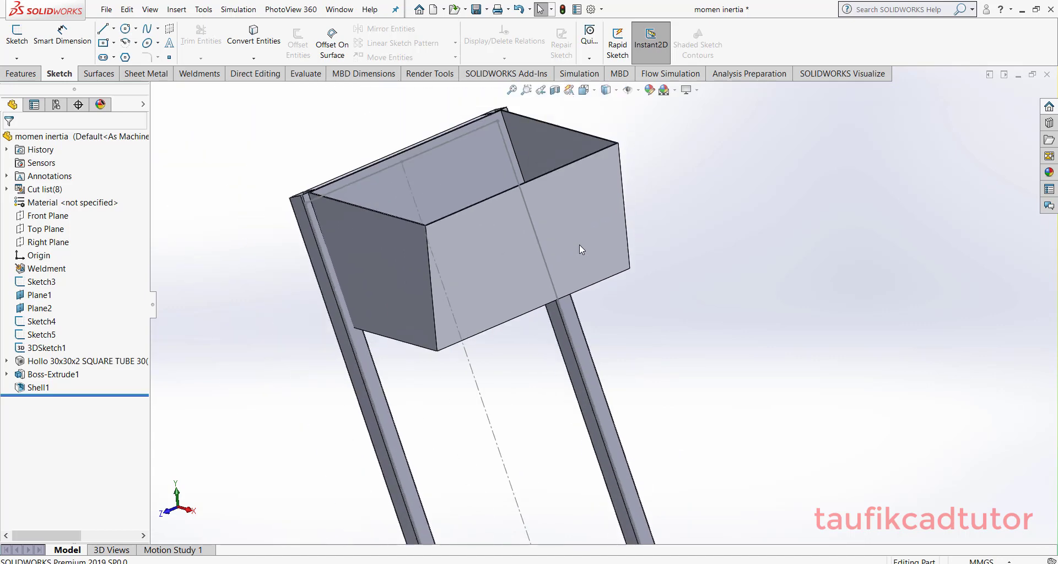
pyautogui.click(584, 90)
pyautogui.click(604, 137)
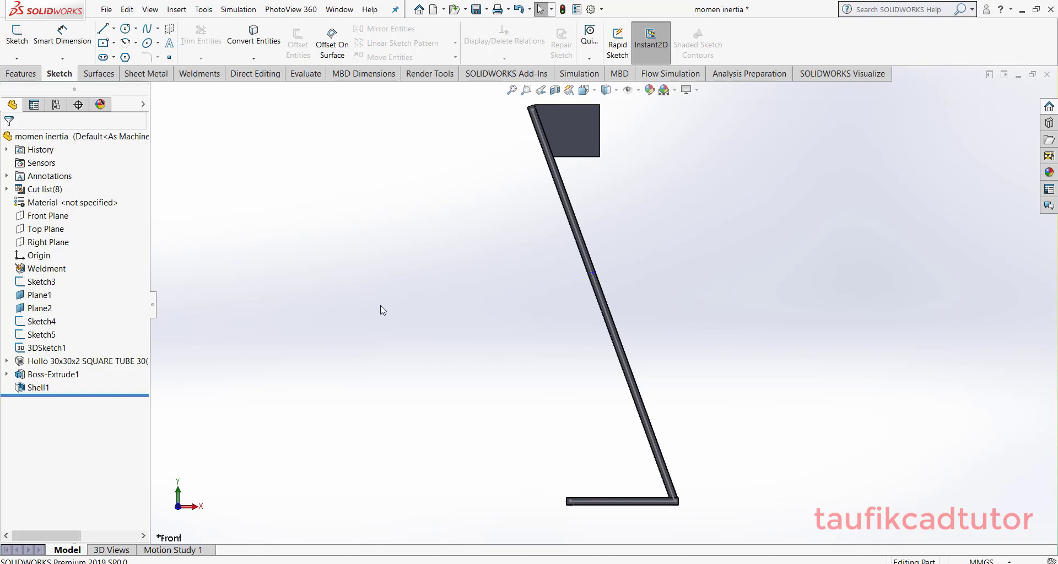
# Compare the frame's lean and the box overhang between angled views and the front view.
pyautogui.moveTo(680, 250); pyautogui.dragTo(643, 293, button='middle')
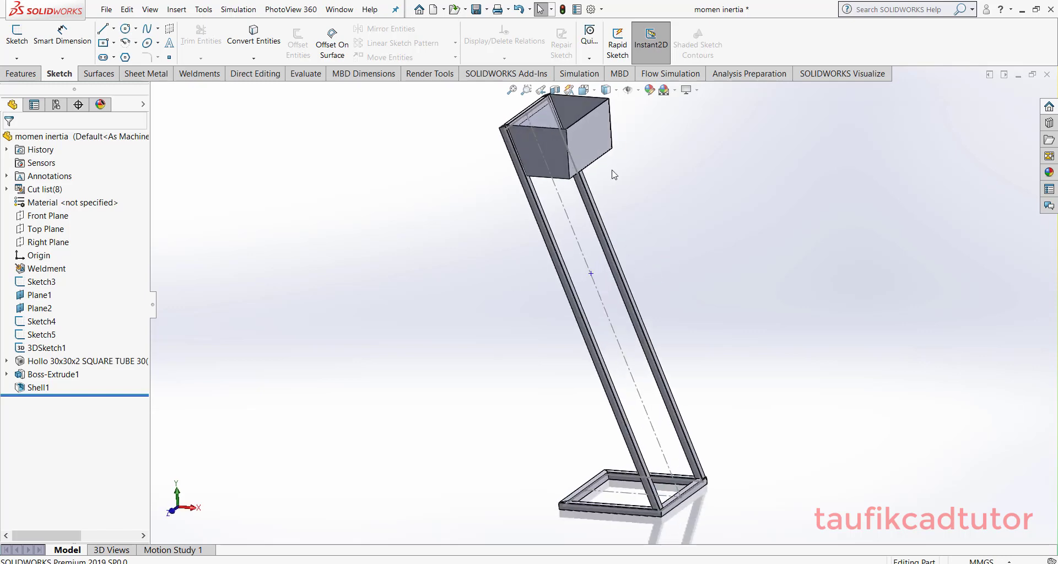
pyautogui.scroll(-3, 598, 108)
pyautogui.click(583, 90)
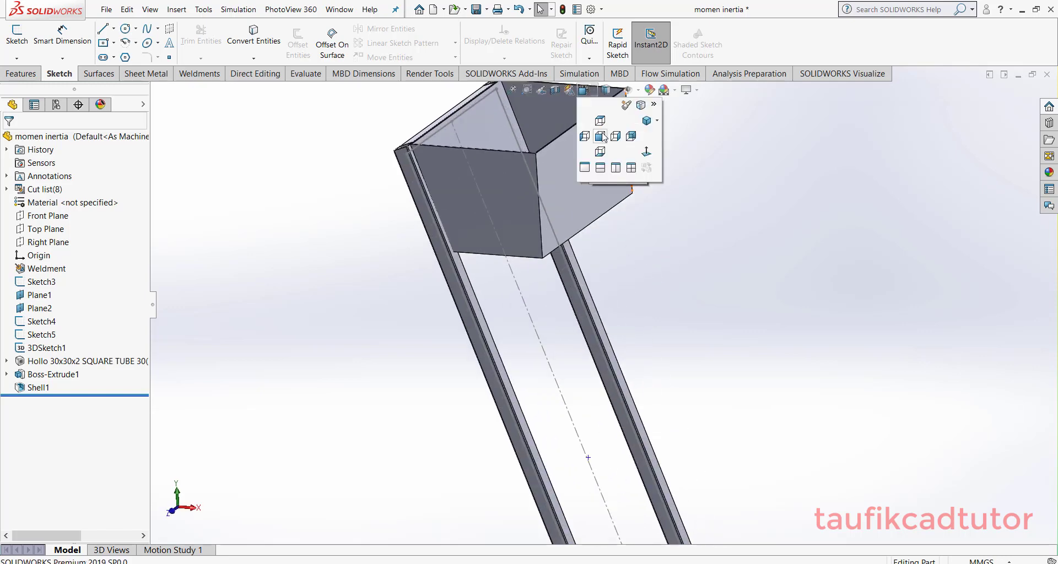
pyautogui.click(601, 136)
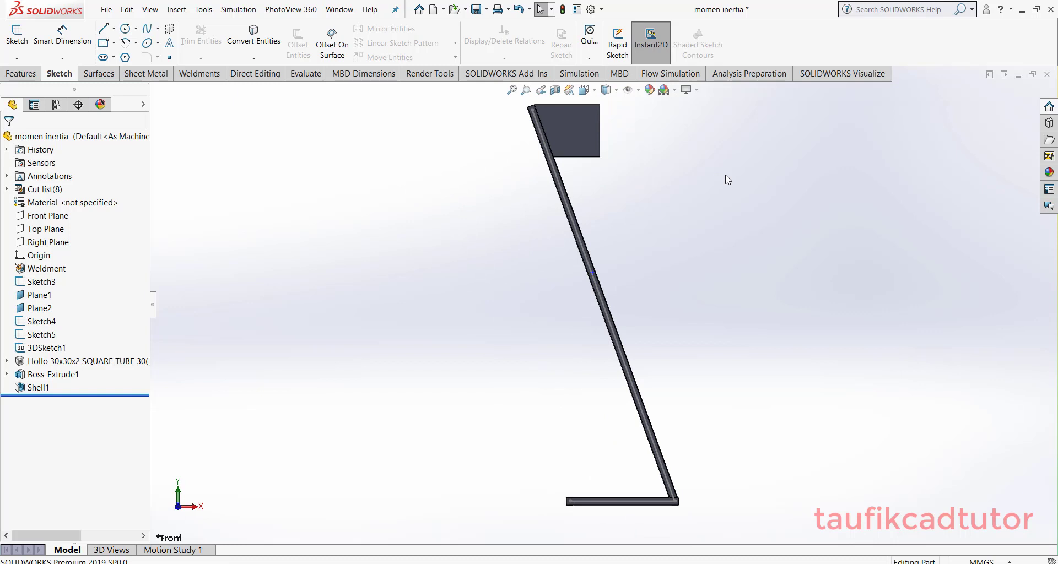
pyautogui.moveTo(726, 203); pyautogui.dragTo(669, 247, button='middle')
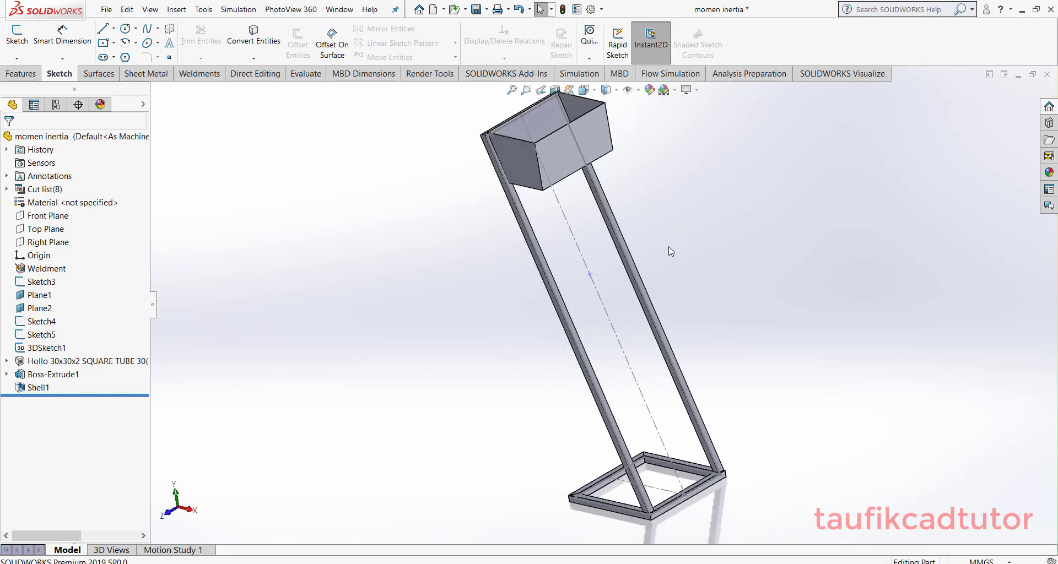
pyautogui.click(593, 91)
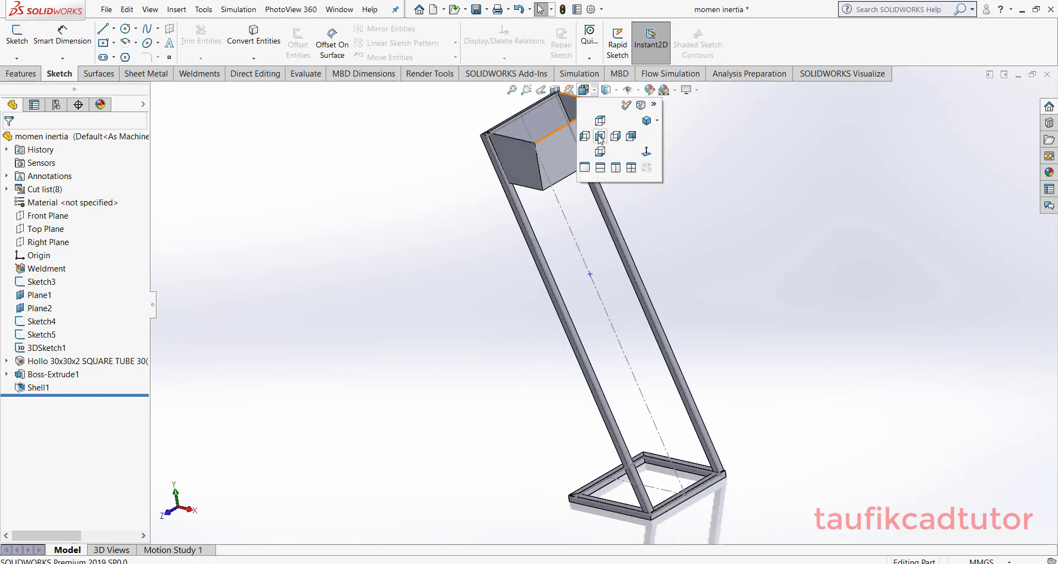
pyautogui.click(601, 135)
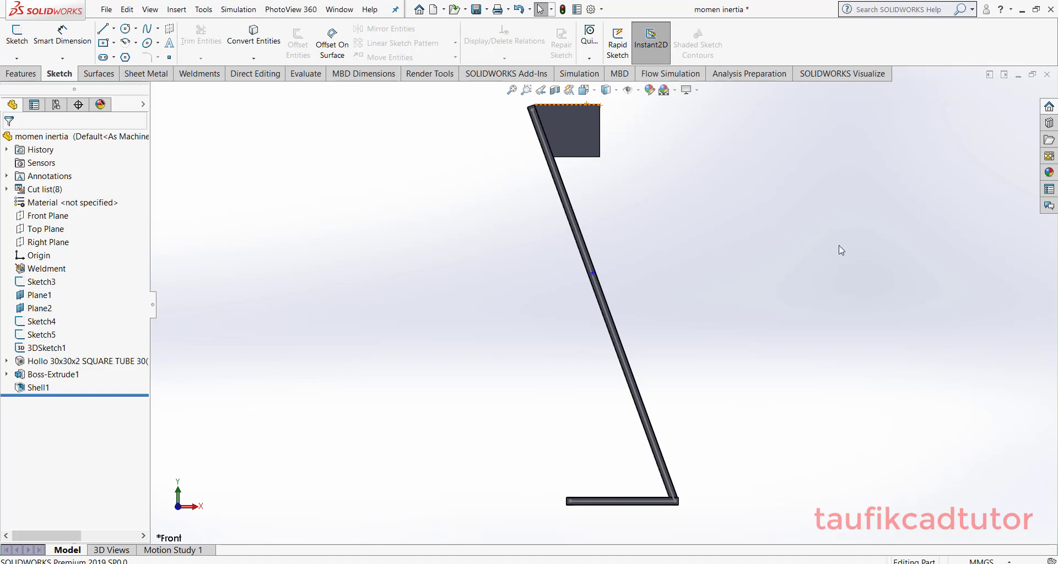
pyautogui.scroll(-1, 839, 245)
pyautogui.scroll(1, 543, 328)
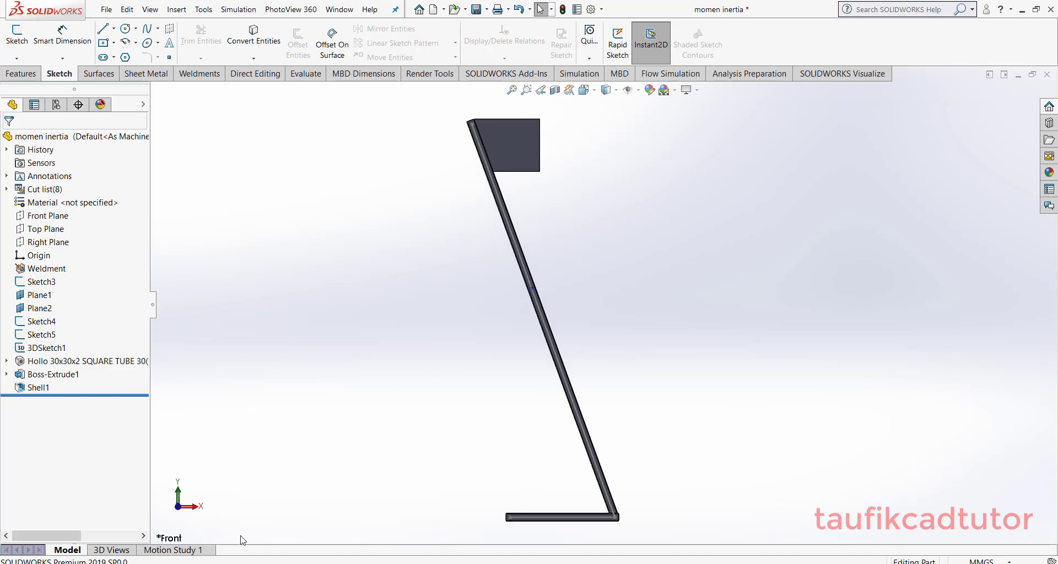
# Open Motion Study 1 of the part, view the frame at an angle and collapse the timeline.
pyautogui.click(183, 550)
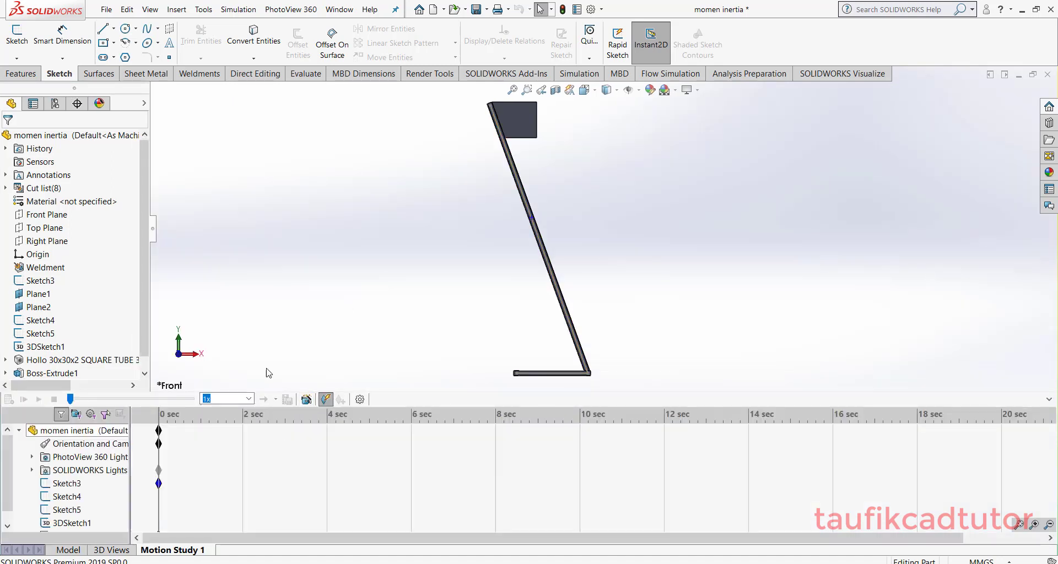
pyautogui.moveTo(563, 264); pyautogui.dragTo(567, 281, button='middle')
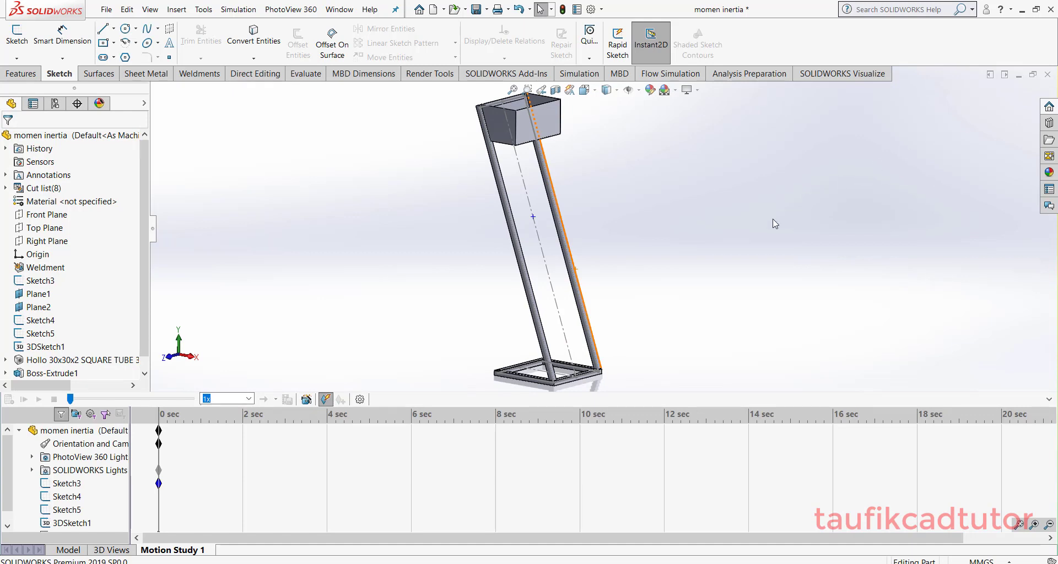
pyautogui.click(1048, 402)
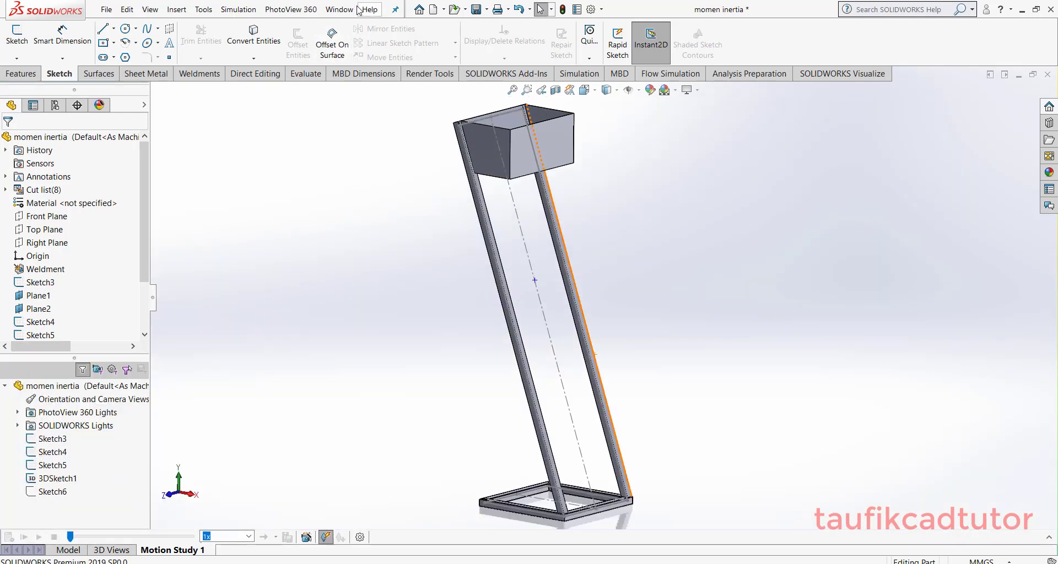
# Switch to the Assem1 assembly and examine the stand on the floor plate at an angle and from the front.
pyautogui.click(339, 9)
pyautogui.click(365, 158)
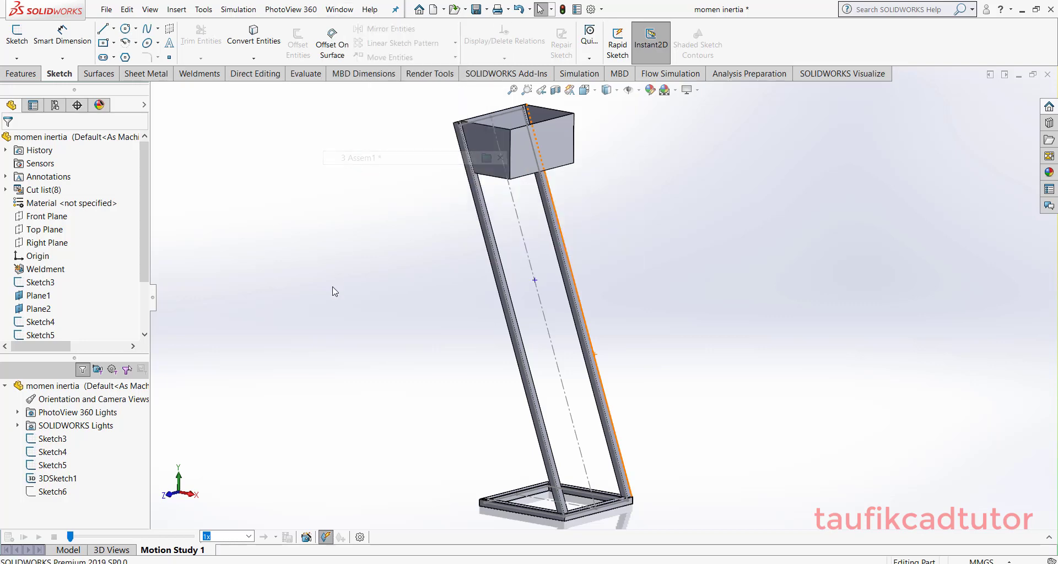
pyautogui.click(116, 85)
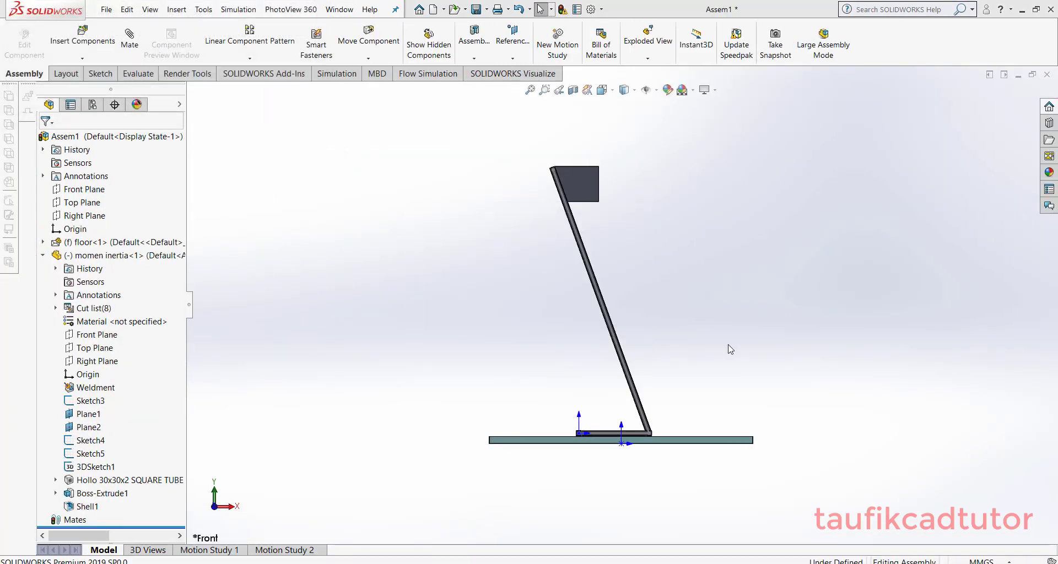
pyautogui.scroll(-2, 754, 374)
pyautogui.scroll(1, 647, 356)
pyautogui.moveTo(622, 326); pyautogui.dragTo(612, 355, button='middle')
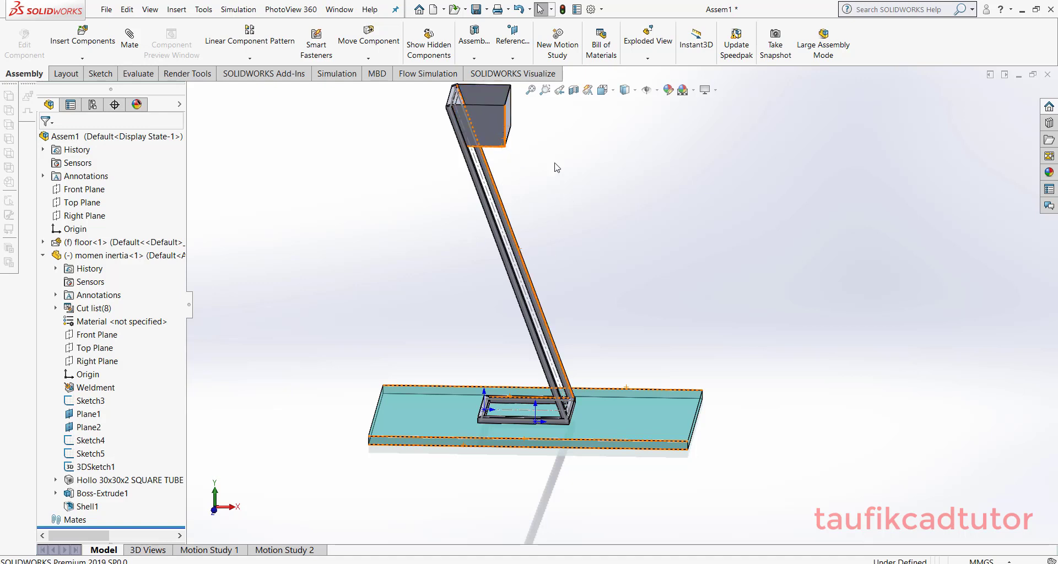
pyautogui.click(606, 93)
pyautogui.click(630, 165)
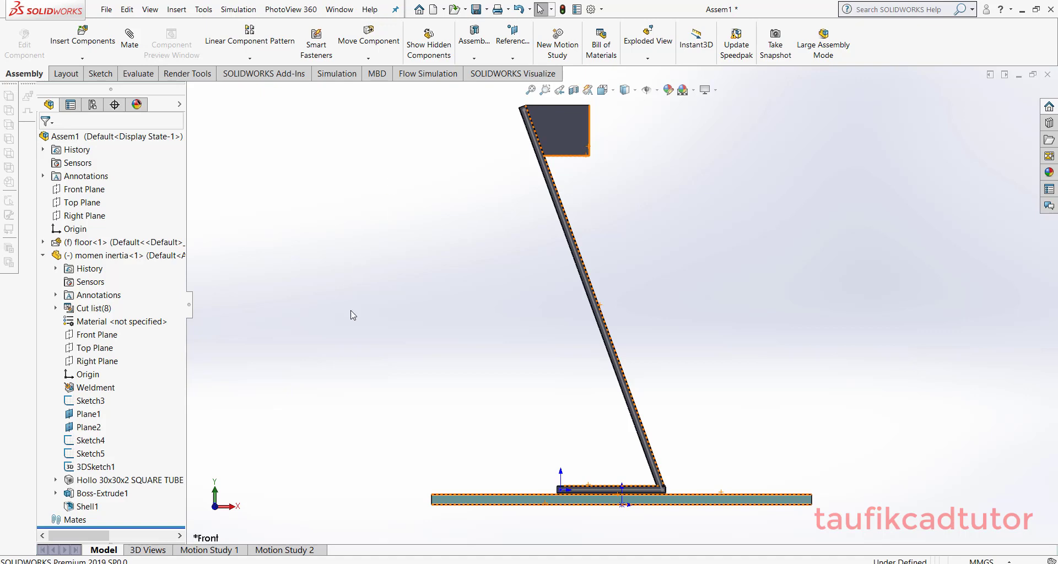
# Switch to Paint, handwrite the equation F1 · l2 = F2 · L2 with the Pencil and draw a loop around it.
pyautogui.click(381, 562)
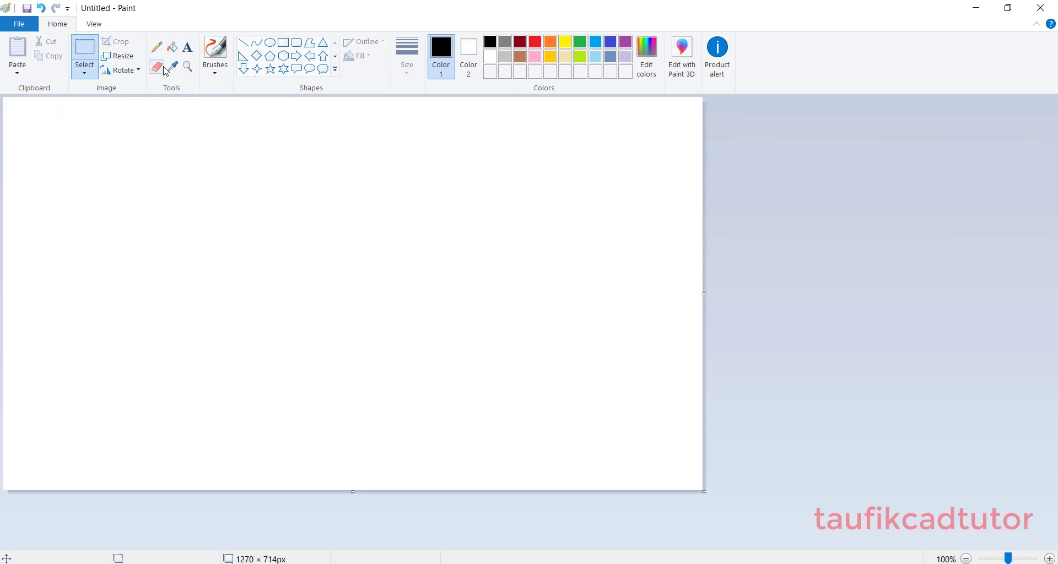
pyautogui.click(156, 47)
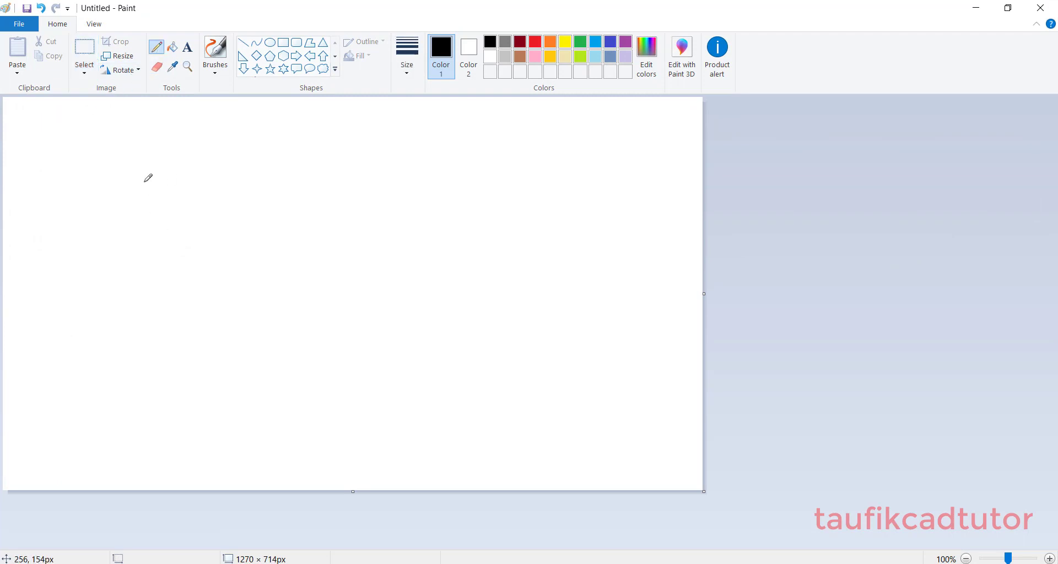
pyautogui.moveTo(145, 182)
pyautogui.mouseDown()
pyautogui.moveTo(147, 246)
pyautogui.moveTo(174, 183)
pyautogui.moveTo(163, 197)
pyautogui.moveTo(172, 229)
pyautogui.moveTo(253, 232)
pyautogui.moveTo(304, 216)
pyautogui.moveTo(329, 229)
pyautogui.mouseUp()
pyautogui.click(193, 222)
pyautogui.moveTo(349, 196); pyautogui.dragTo(358, 255)
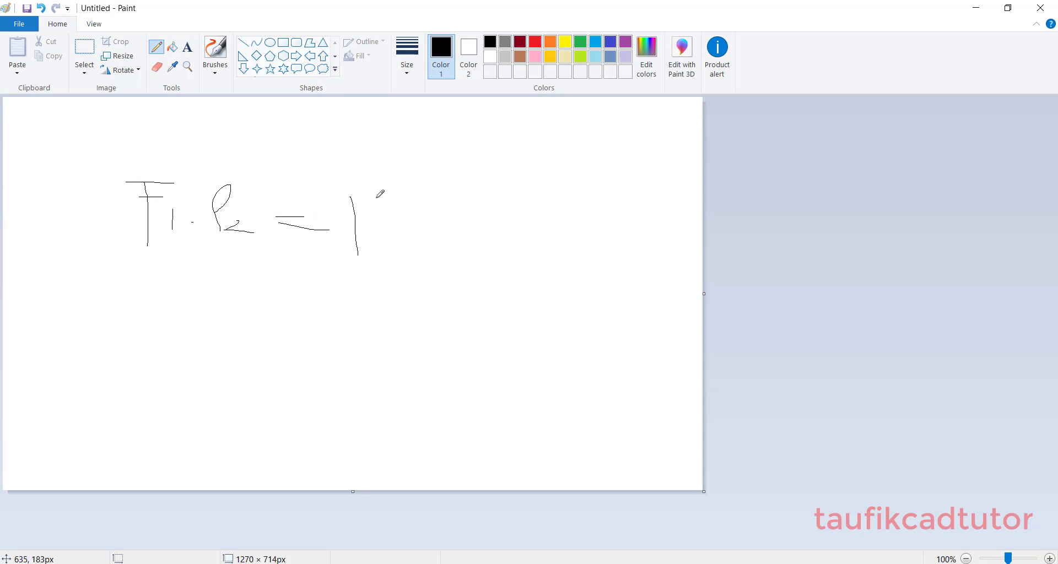
pyautogui.moveTo(350, 198); pyautogui.dragTo(377, 198)
pyautogui.moveTo(336, 213)
pyautogui.mouseDown()
pyautogui.moveTo(381, 214)
pyautogui.moveTo(408, 241)
pyautogui.mouseUp()
pyautogui.click(430, 231)
pyautogui.moveTo(453, 202)
pyautogui.mouseDown()
pyautogui.moveTo(462, 237)
pyautogui.moveTo(524, 236)
pyautogui.mouseUp()
pyautogui.click(549, 235)
pyautogui.moveTo(479, 163)
pyautogui.mouseDown()
pyautogui.moveTo(100, 190)
pyautogui.moveTo(555, 263)
pyautogui.moveTo(450, 158)
pyautogui.mouseUp()
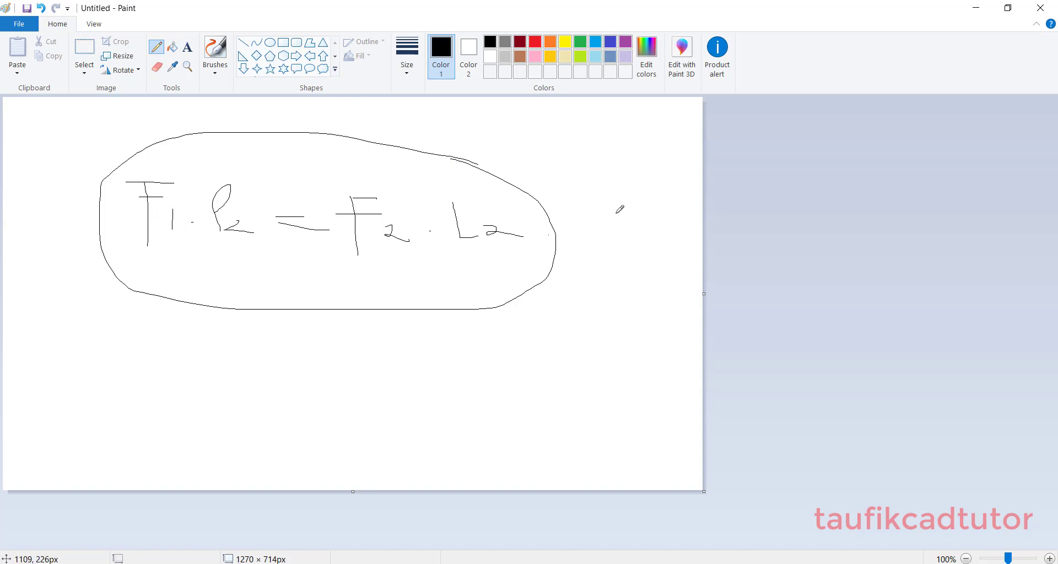
# Draw a small oval beside the encircled equation and a larger loop enclosing both.
pyautogui.moveTo(604, 205); pyautogui.dragTo(599, 201)
pyautogui.moveTo(606, 154)
pyautogui.mouseDown()
pyautogui.moveTo(408, 127)
pyautogui.moveTo(107, 156)
pyautogui.mouseUp()
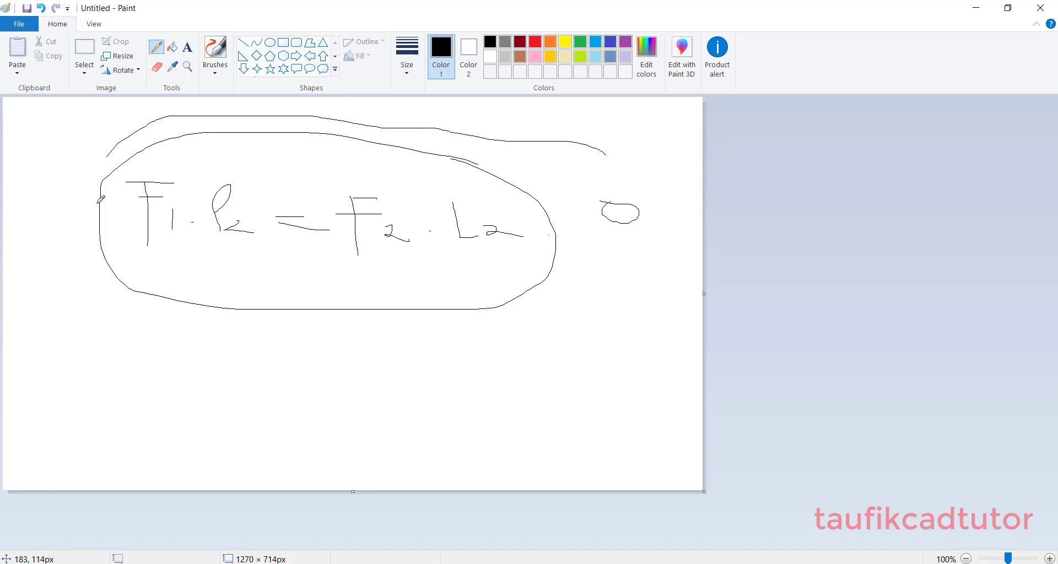
pyautogui.moveTo(99, 200)
pyautogui.mouseDown()
pyautogui.moveTo(567, 355)
pyautogui.moveTo(557, 147)
pyautogui.mouseUp()
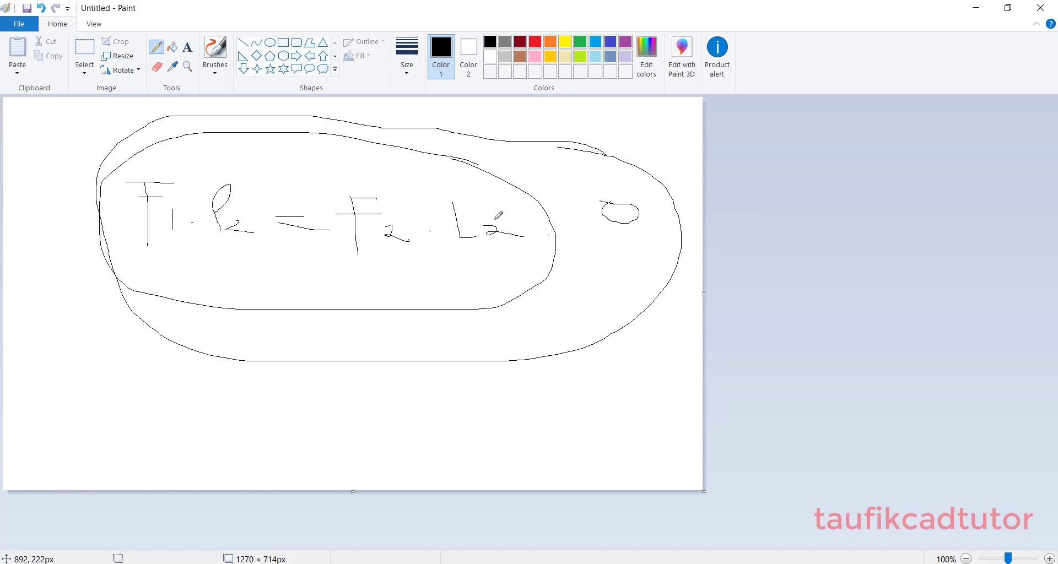
# Switch back to Assem1 in SolidWorks and examine the stand and its base on the floor from angled and front views.
pyautogui.click(304, 562)
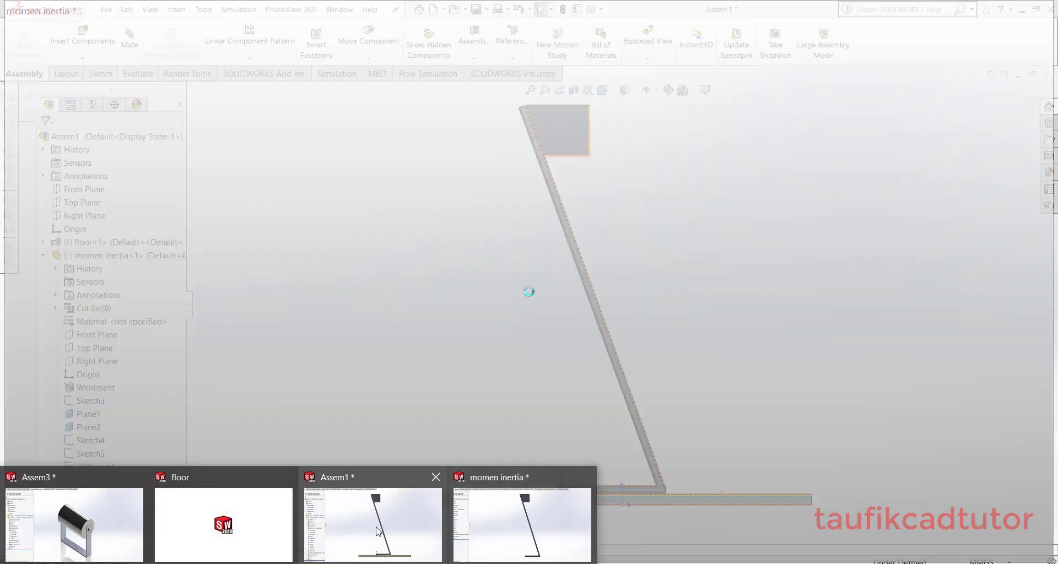
pyautogui.click(353, 521)
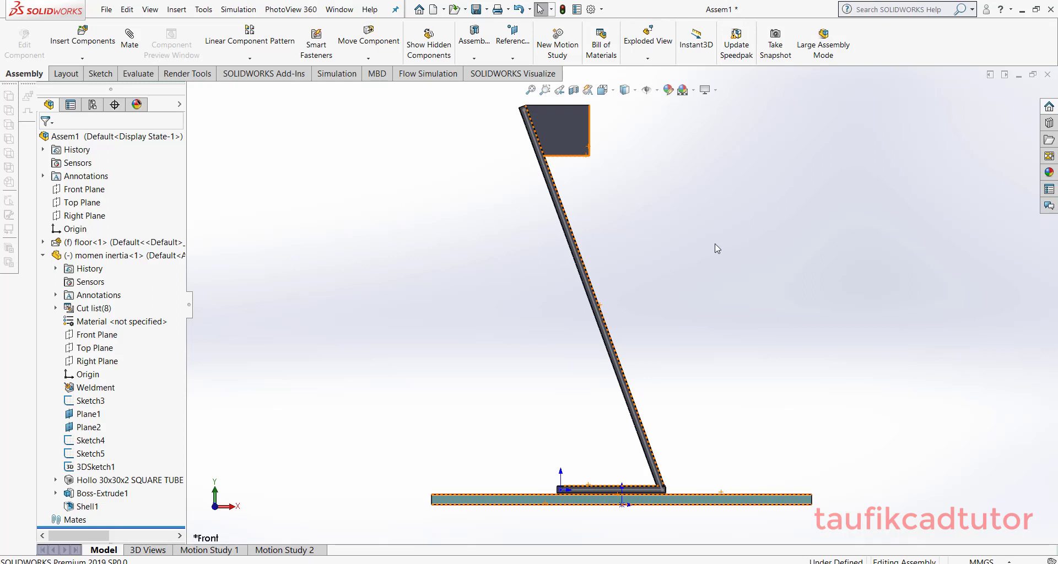
pyautogui.press('f')
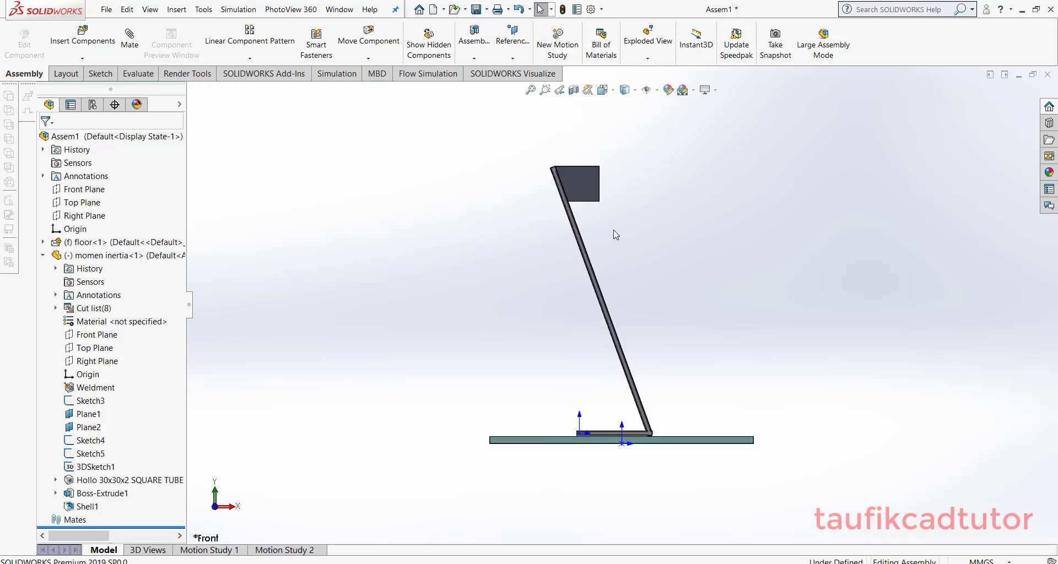
pyautogui.moveTo(694, 250); pyautogui.dragTo(654, 301, button='middle')
pyautogui.scroll(-3, 653, 300)
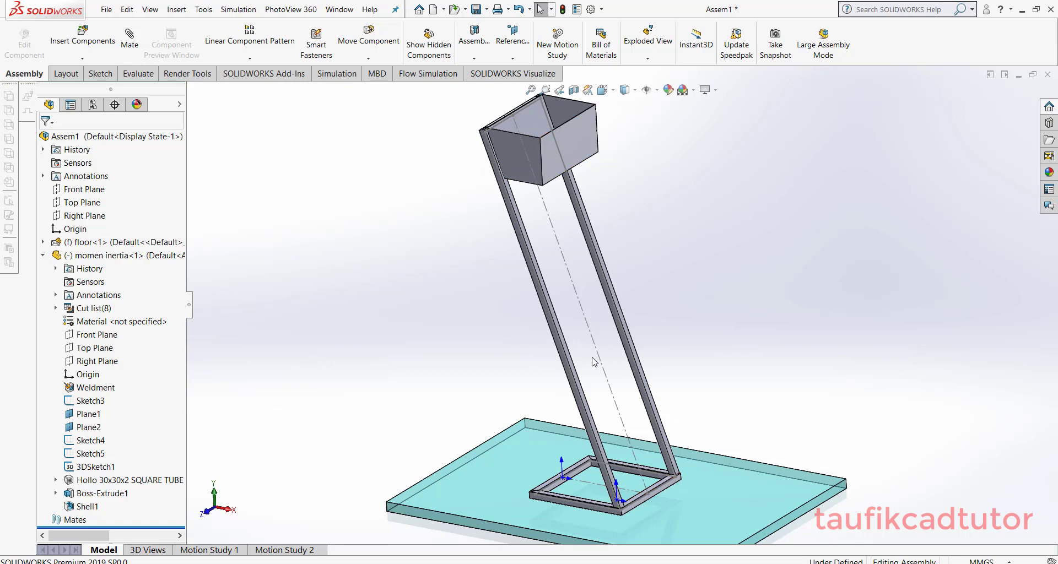
pyautogui.scroll(1, 573, 239)
pyautogui.scroll(-3, 575, 240)
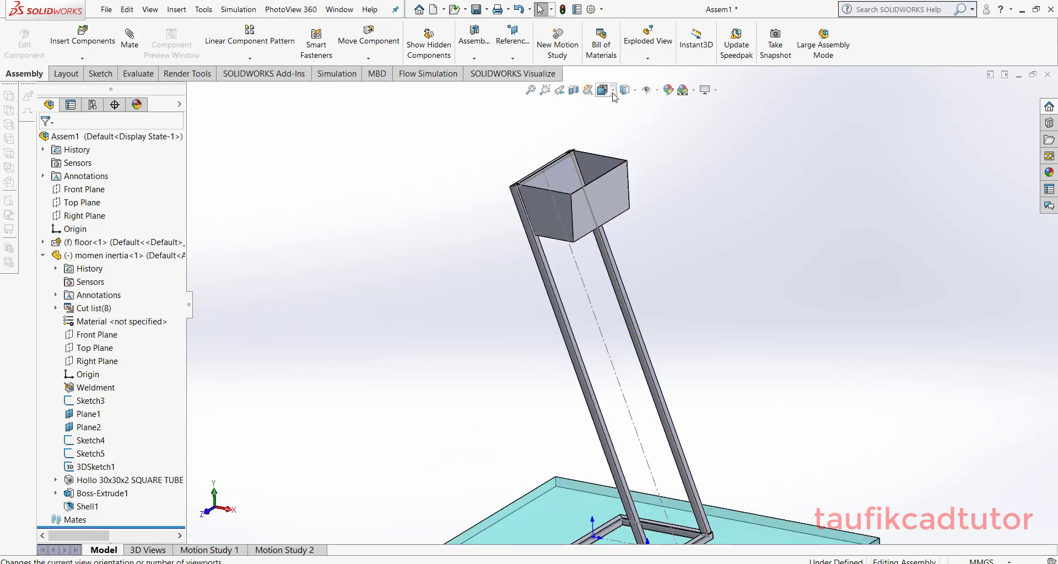
pyautogui.press('space')
pyautogui.click(619, 128)
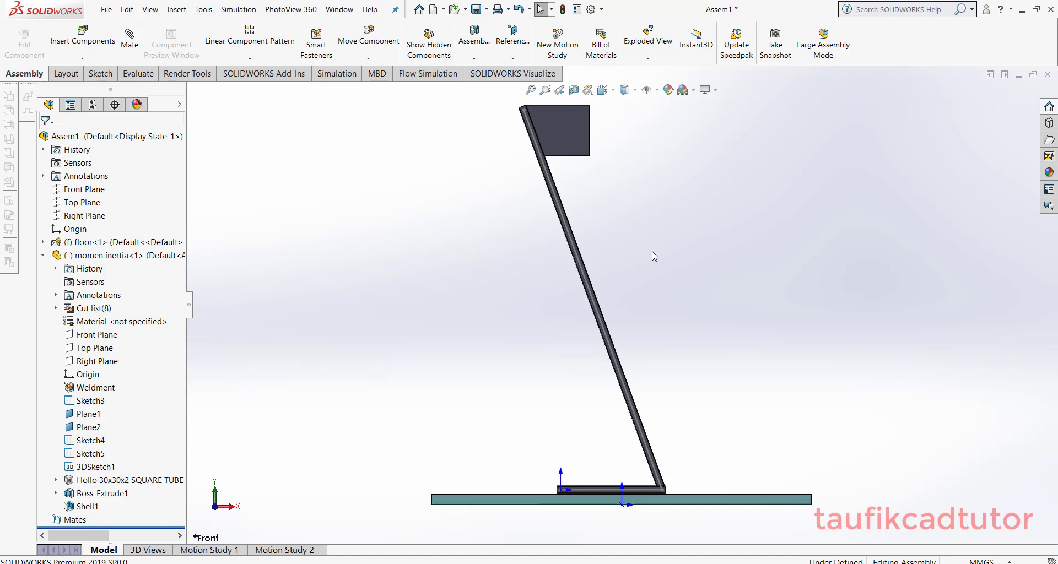
pyautogui.scroll(-5, 595, 498)
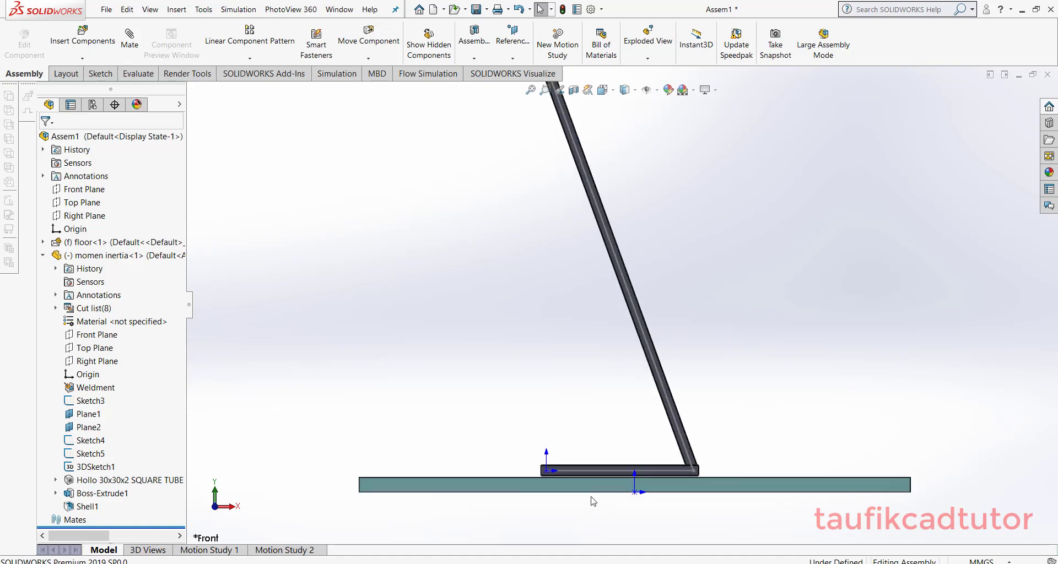
pyautogui.scroll(6, 557, 432)
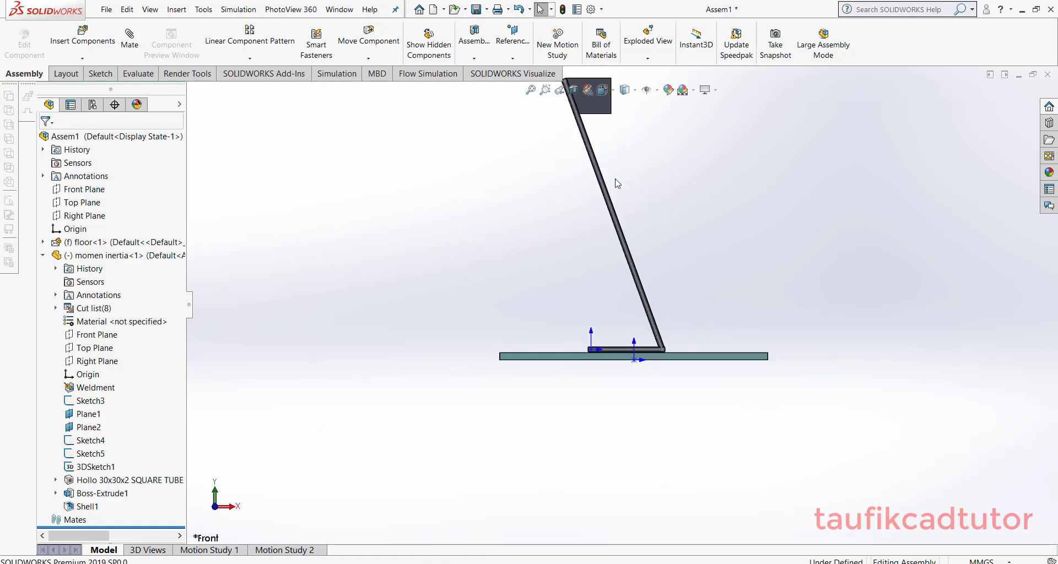
pyautogui.scroll(2, 618, 158)
pyautogui.scroll(-2, 618, 156)
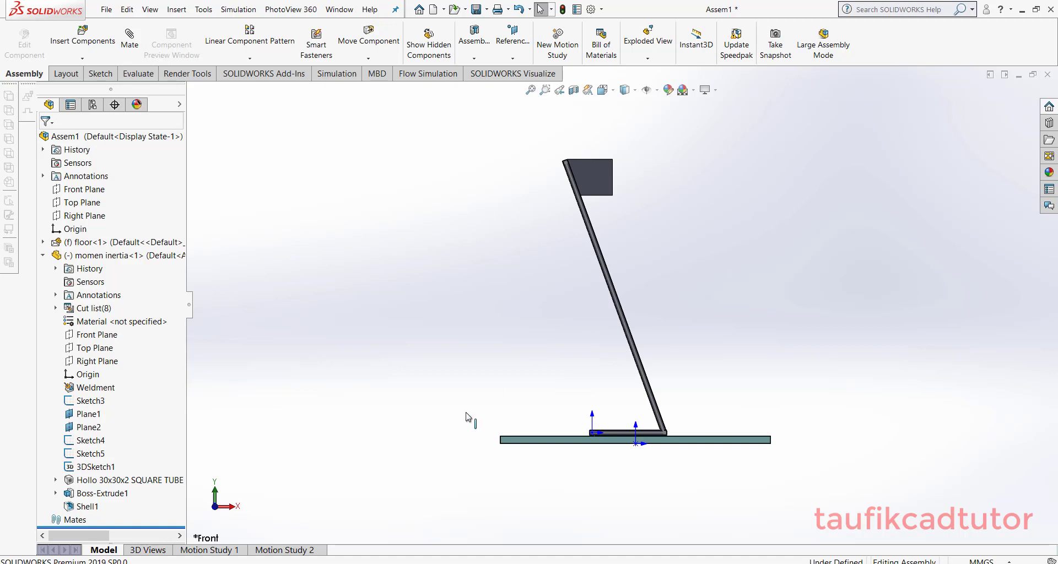
# Open Motion Study 1 with its timeline expanded and calculate the motion analysis of the stand.
pyautogui.click(209, 550)
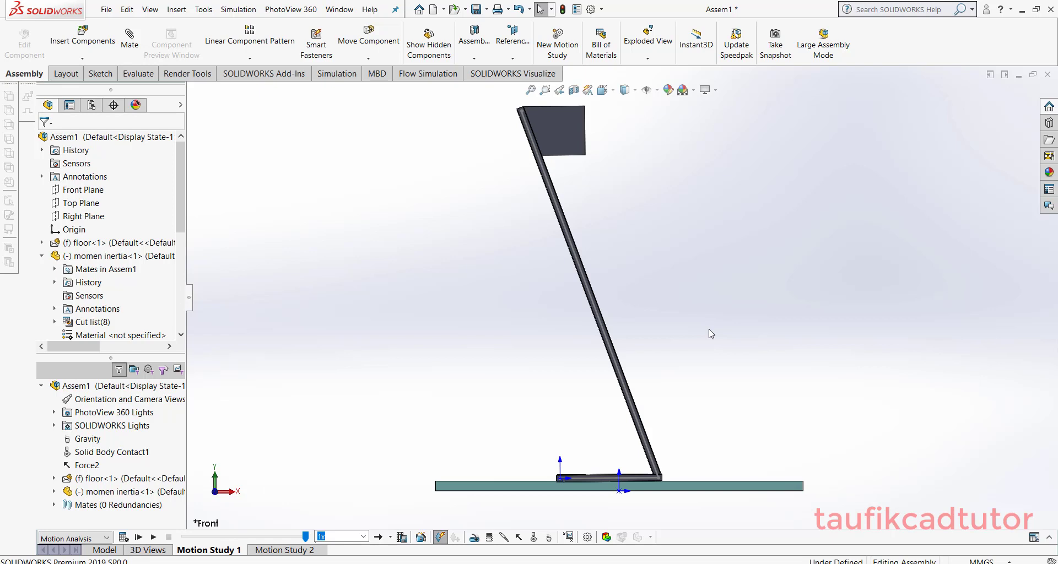
pyautogui.click(1051, 537)
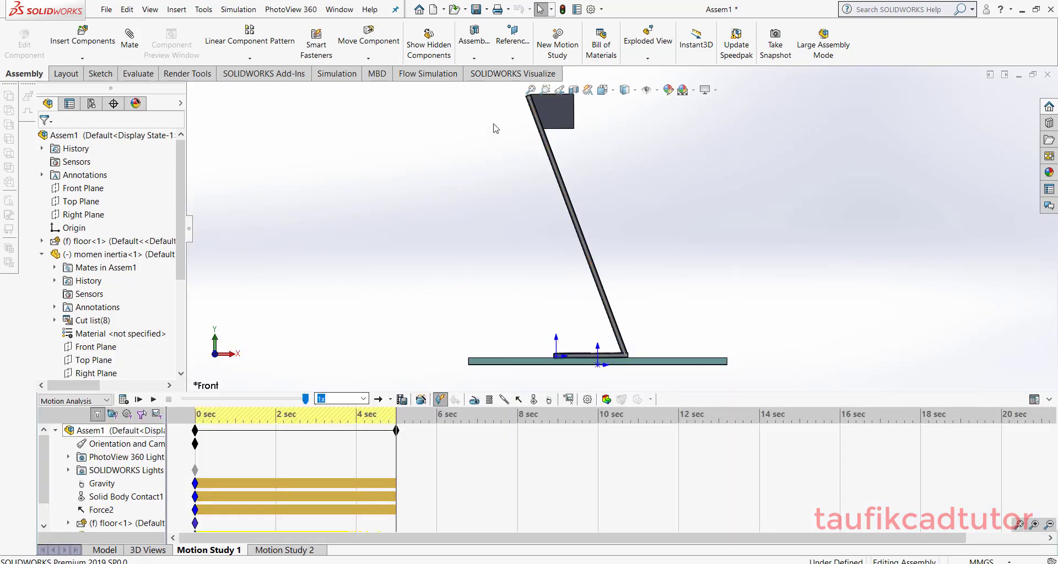
pyautogui.click(123, 401)
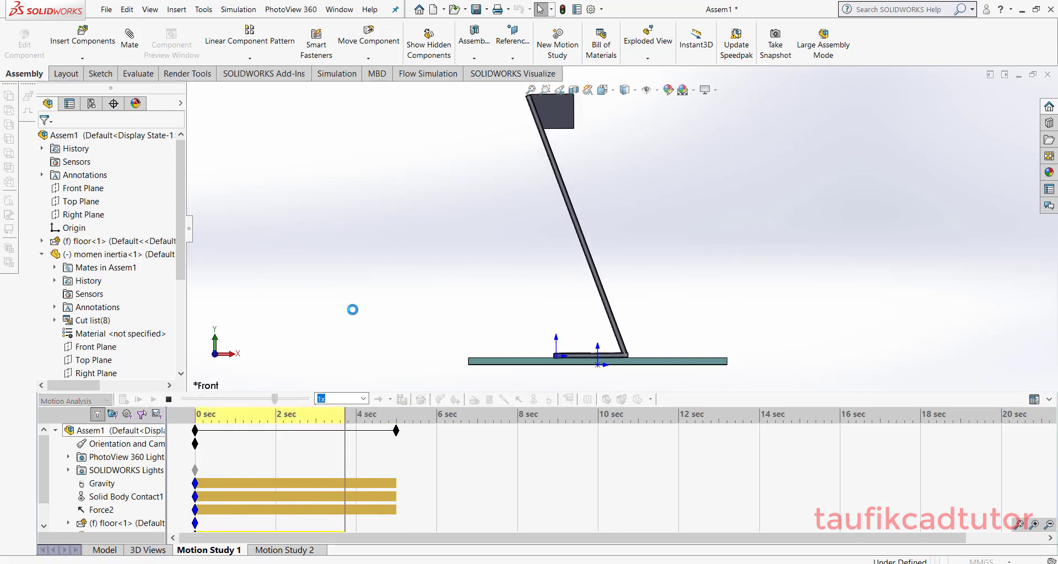
# Examine the definition of Force2 acting on the box at the stand's top, including its direction and magnitude, and close it without changes.
pyautogui.click(101, 510)
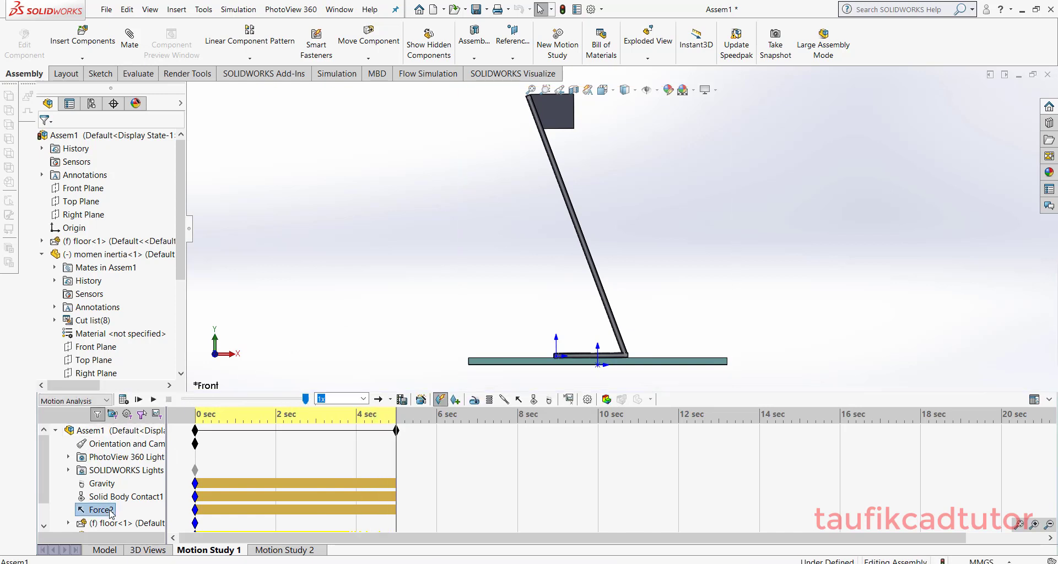
pyautogui.click(195, 508)
pyautogui.doubleClick(195, 509)
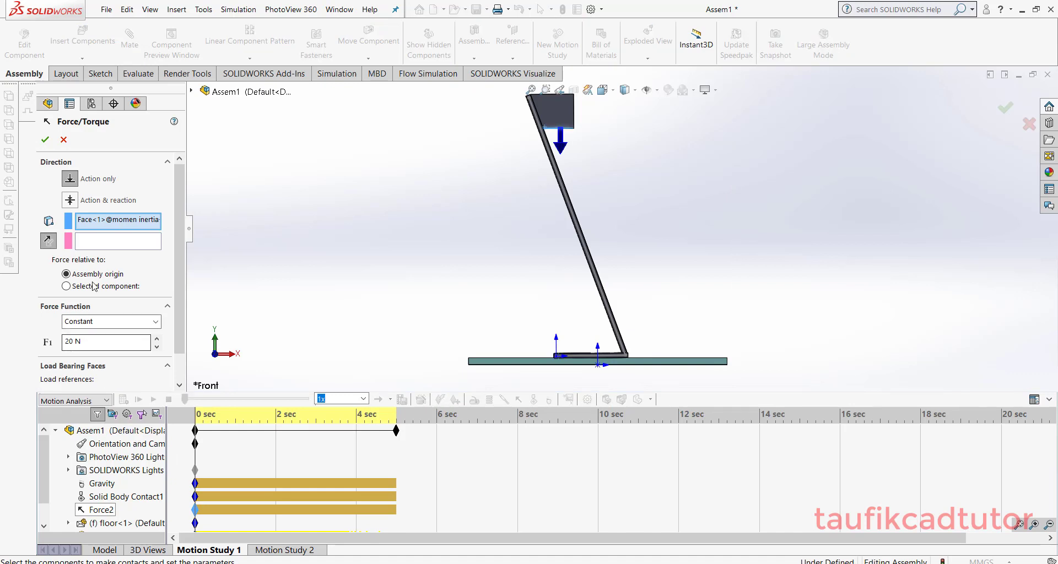
pyautogui.scroll(-3, 595, 160)
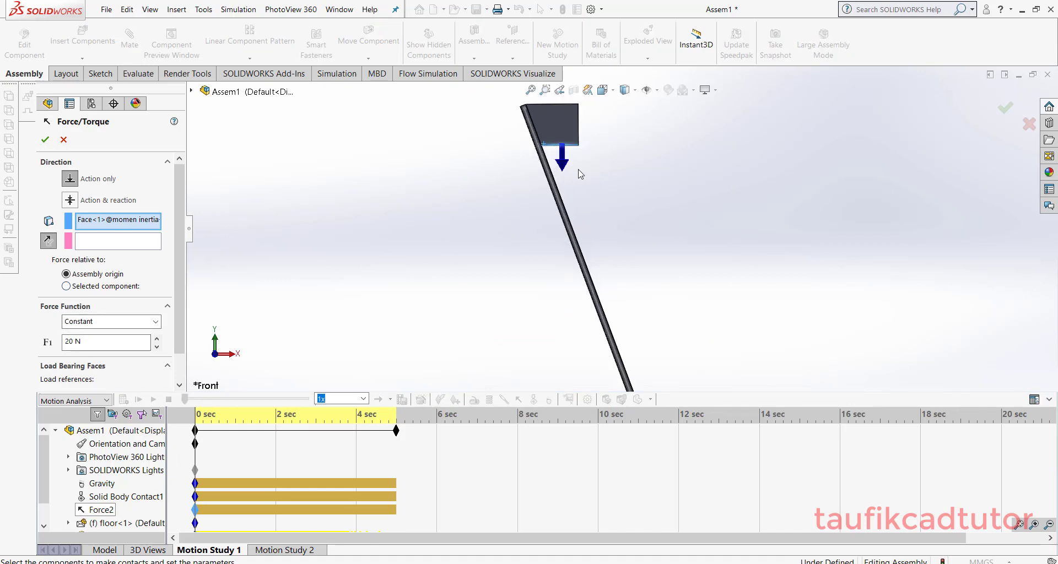
pyautogui.scroll(3, 902, 361)
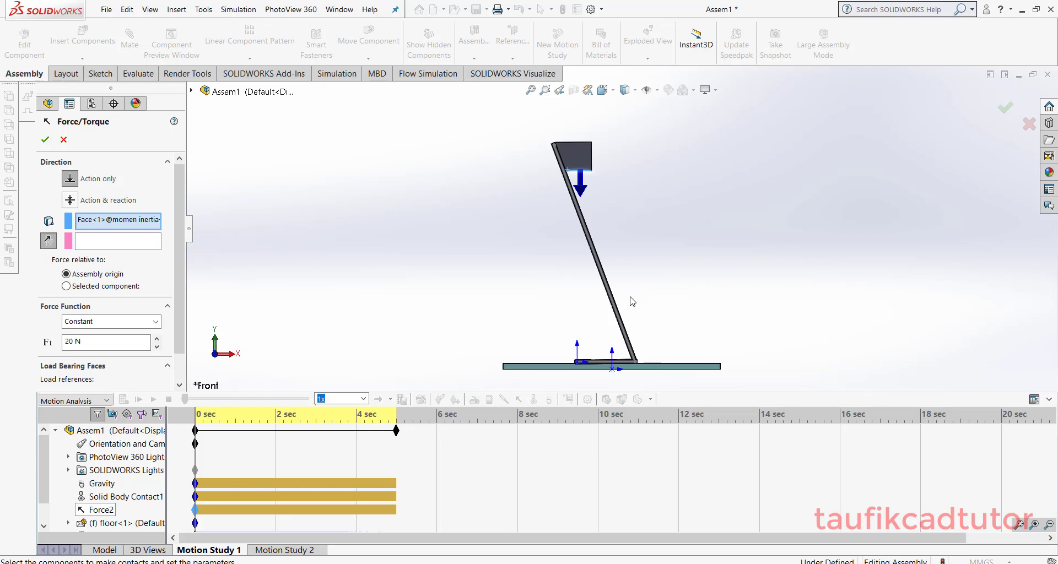
pyautogui.click(617, 308)
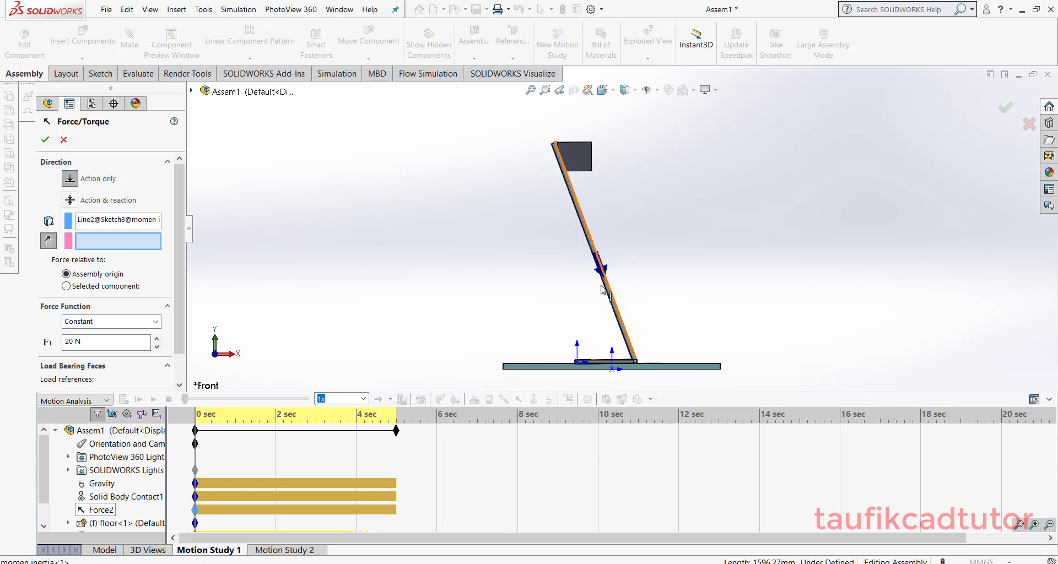
pyautogui.click(63, 139)
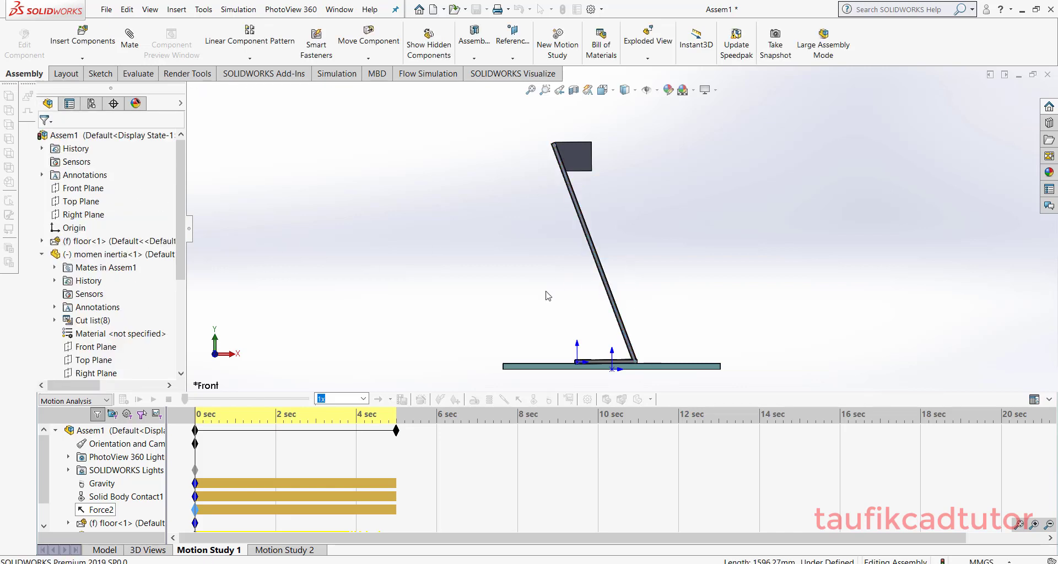
# Open Sketch3 of the stand and examine its height, base length and lean angle from angled and front views.
pyautogui.click(608, 287)
pyautogui.click(636, 236)
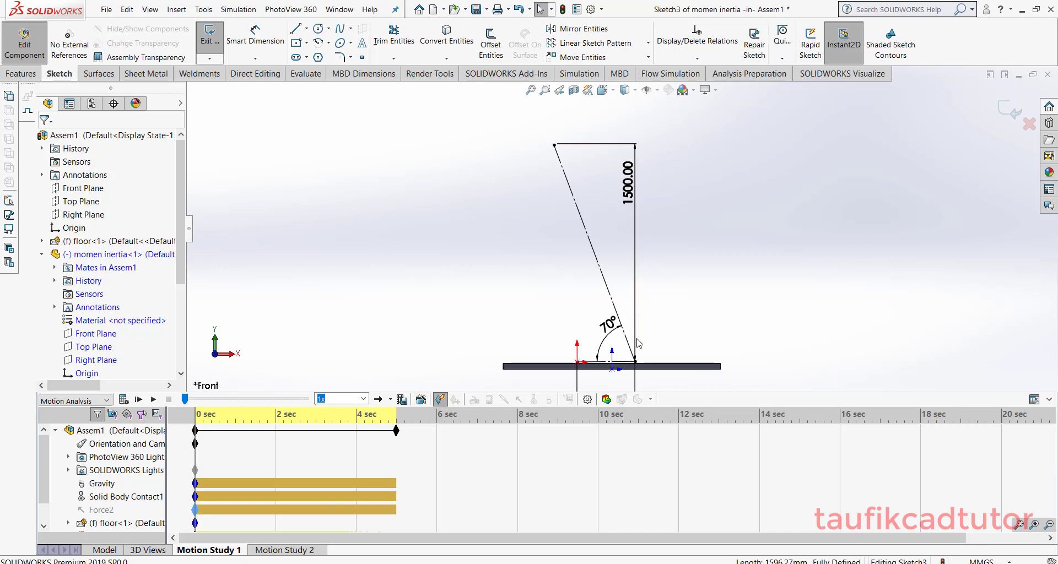
pyautogui.scroll(-6, 637, 358)
pyautogui.moveTo(586, 274)
pyautogui.mouseDown(button='middle')
pyautogui.moveTo(623, 289)
pyautogui.moveTo(615, 317)
pyautogui.mouseUp(button='middle')
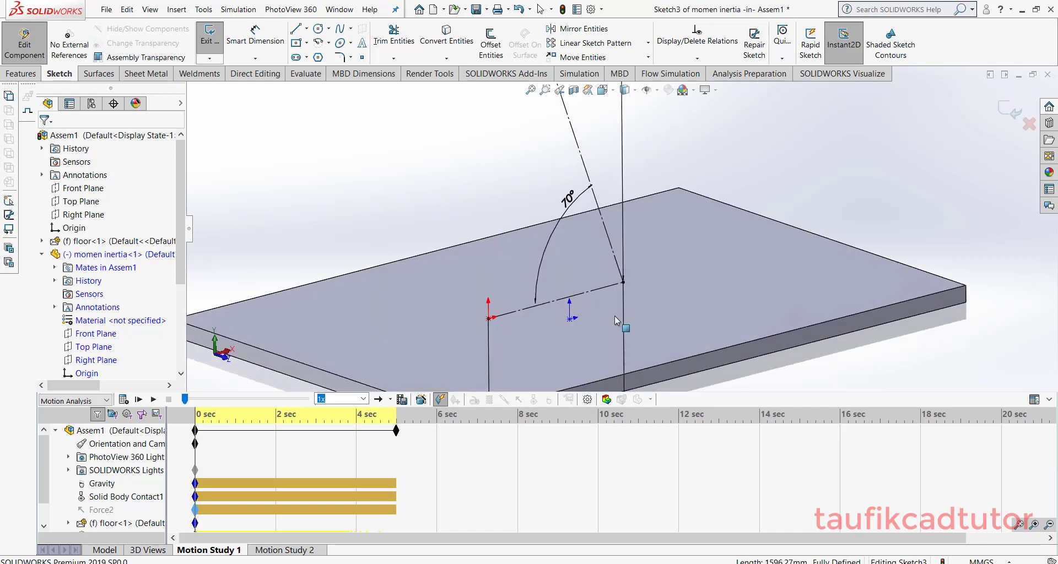
pyautogui.scroll(5, 578, 167)
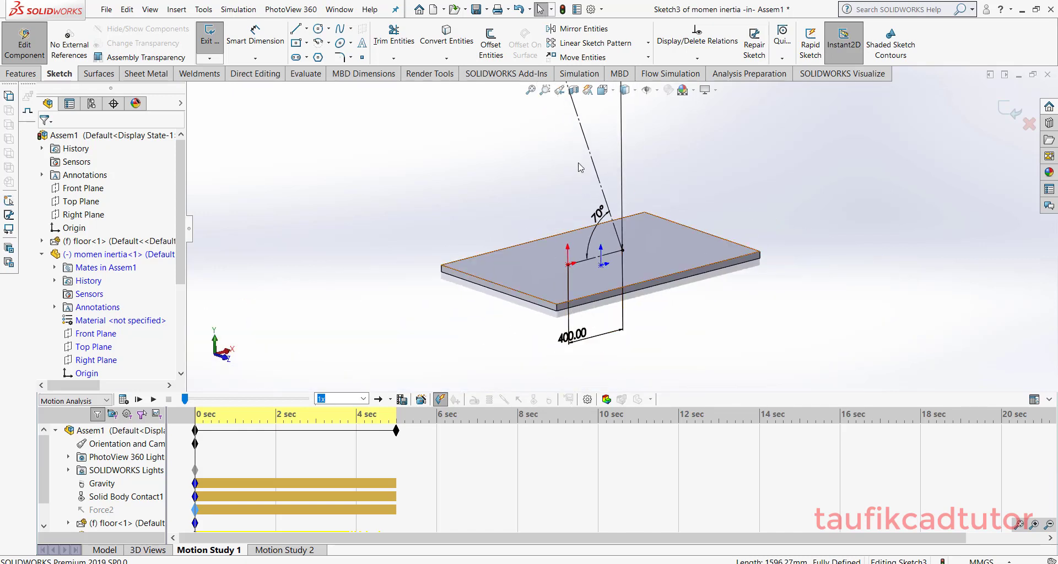
pyautogui.click(603, 91)
pyautogui.click(622, 148)
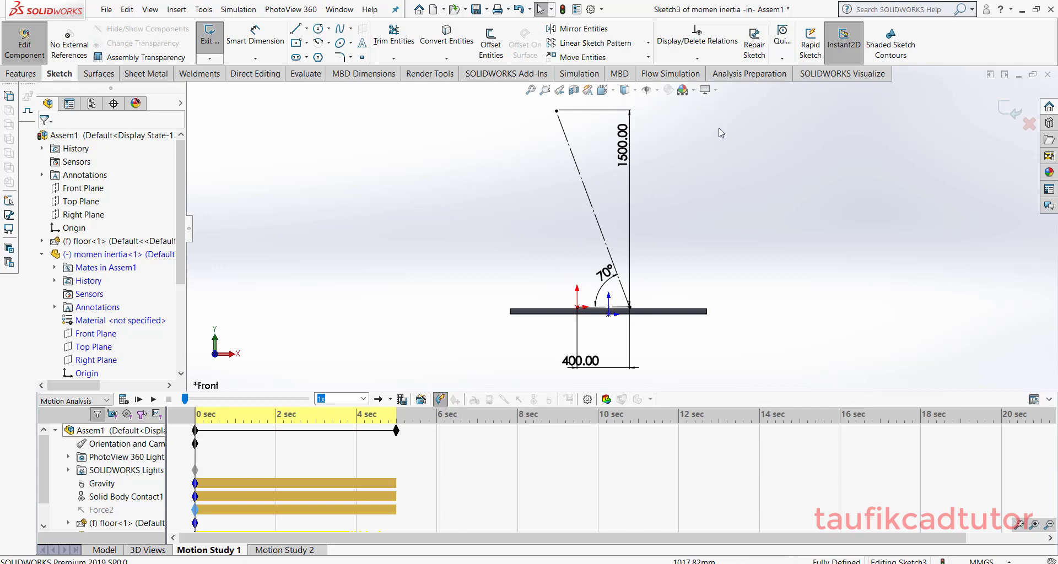
pyautogui.scroll(-2, 719, 129)
pyautogui.scroll(1, 637, 255)
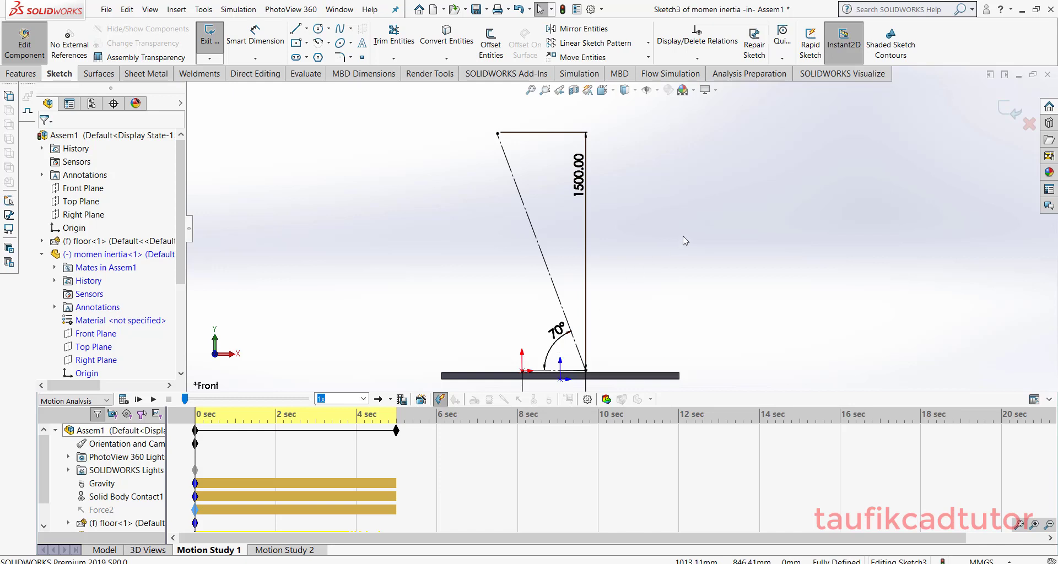
pyautogui.click(1011, 112)
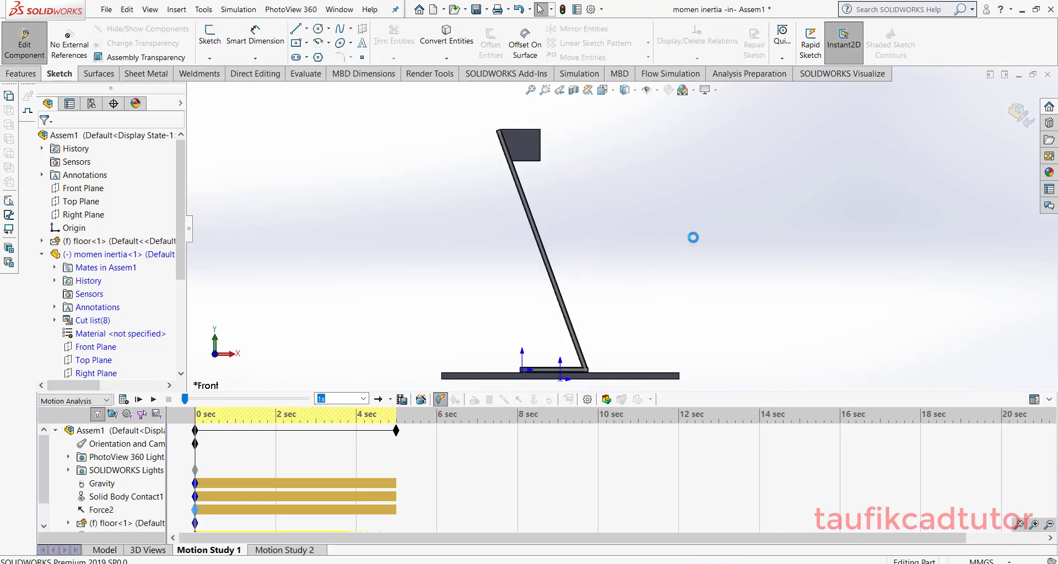
# Turn off Force2 at the 0-second key of Motion Study 1.
pyautogui.click(97, 511)
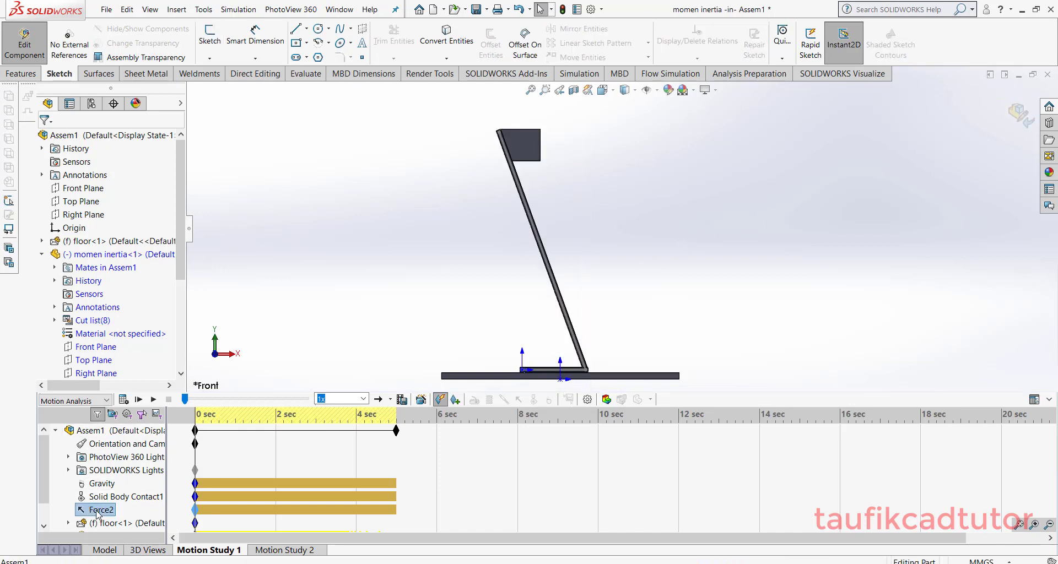
pyautogui.rightClick(196, 509)
pyautogui.click(234, 429)
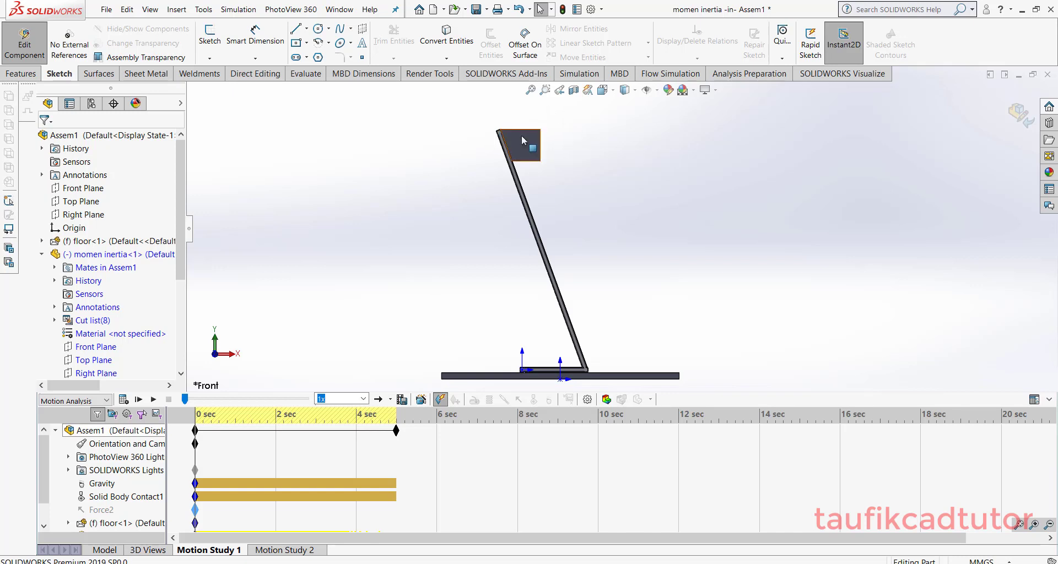
# Examine the open box at the stand's top at an angle and from the front, and return to editing the assembly.
pyautogui.moveTo(515, 145); pyautogui.dragTo(493, 208, button='middle')
pyautogui.scroll(-4, 503, 158)
pyautogui.scroll(-3, 512, 170)
pyautogui.moveTo(550, 191)
pyautogui.mouseDown(button='middle')
pyautogui.moveTo(562, 210)
pyautogui.moveTo(569, 192)
pyautogui.mouseUp(button='middle')
pyautogui.scroll(2, 570, 191)
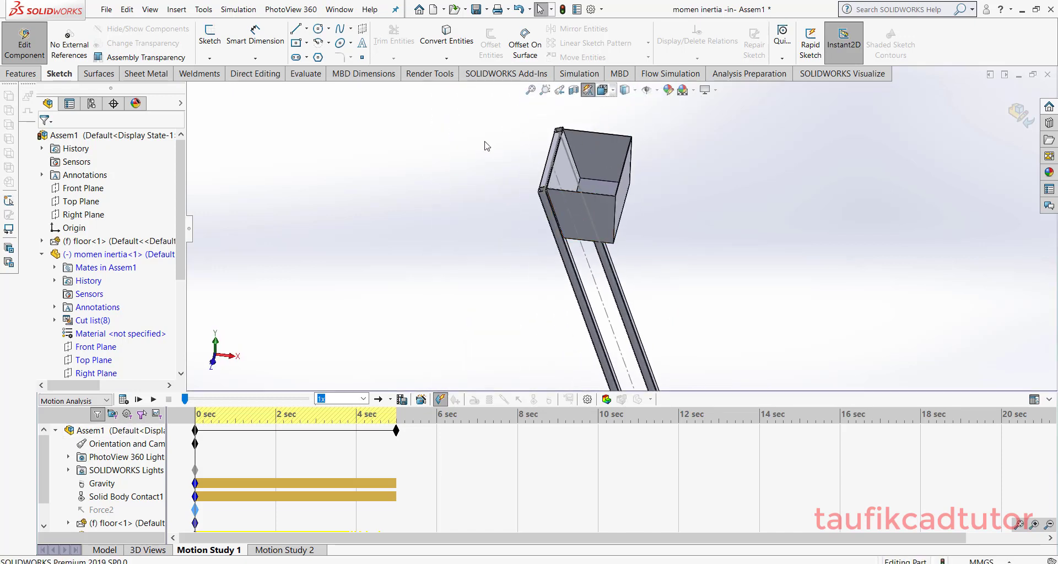
pyautogui.click(602, 90)
pyautogui.click(619, 135)
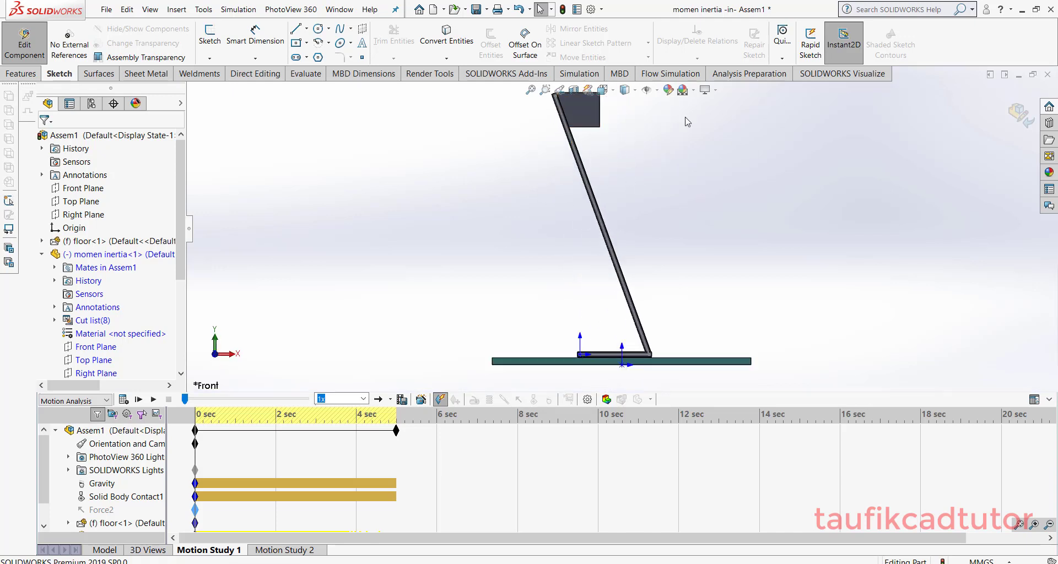
pyautogui.click(1018, 119)
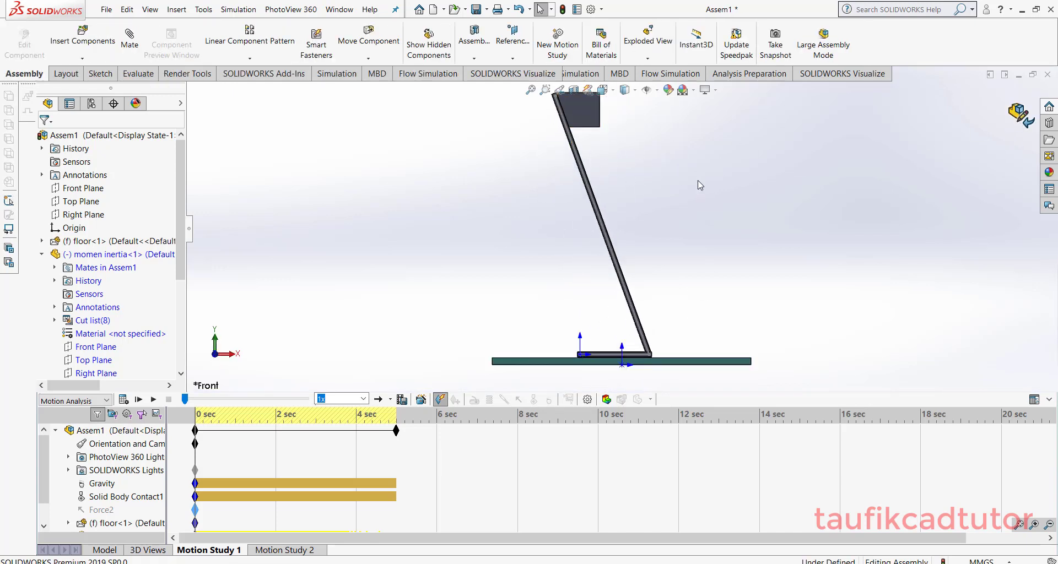
# Set the angle between the stand's post and base in Sketch3 to 60° and return to the assembly.
pyautogui.click(606, 230)
pyautogui.click(639, 195)
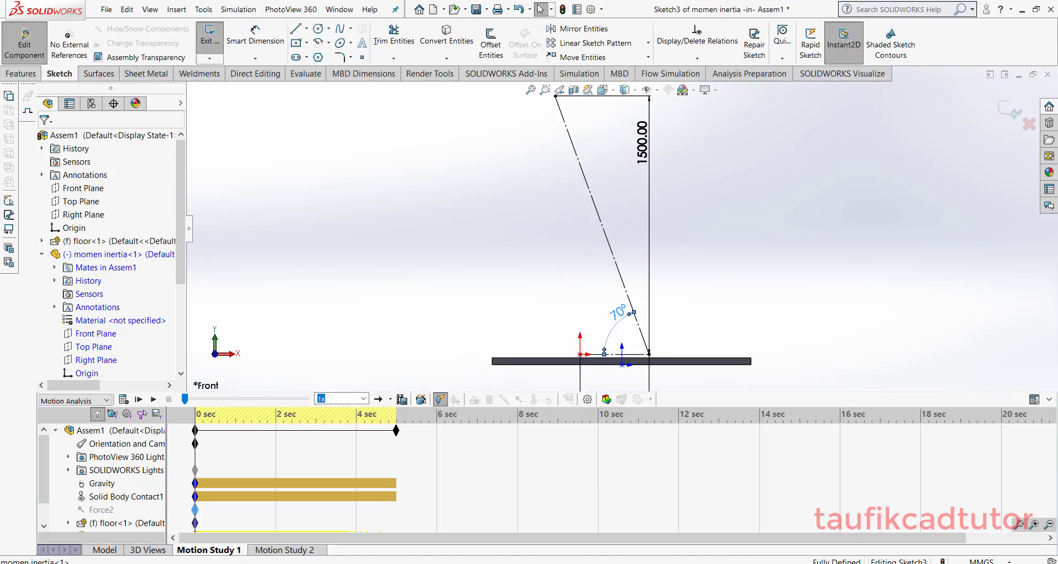
pyautogui.doubleClick(618, 311)
pyautogui.write('60')
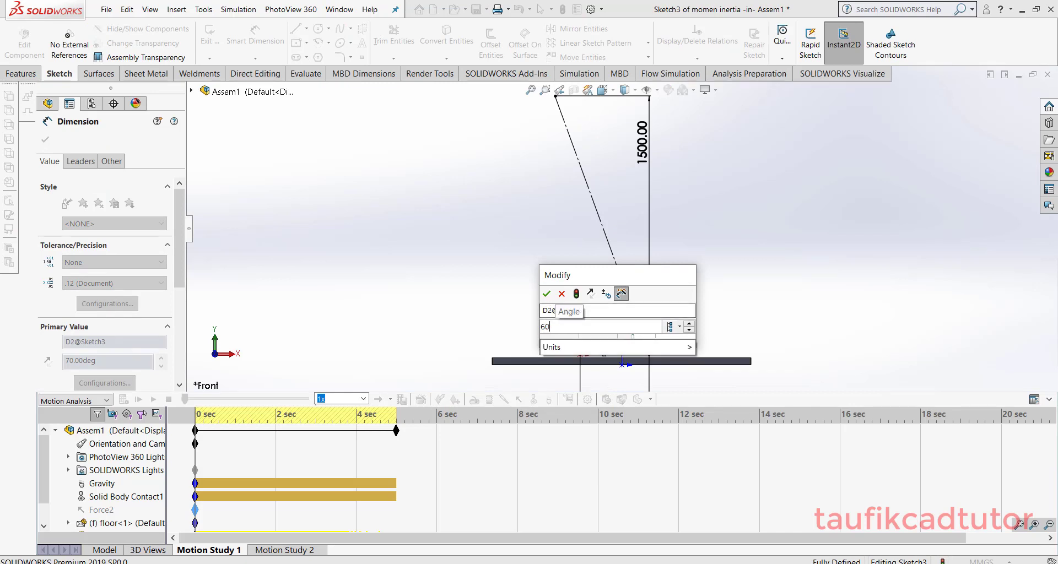
pyautogui.press('Return')
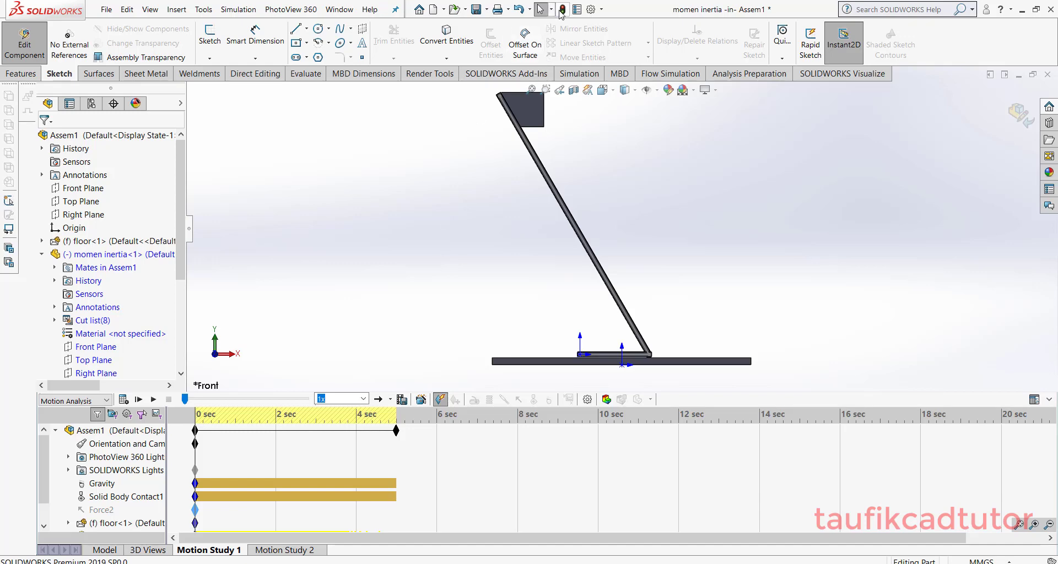
pyautogui.click(1020, 114)
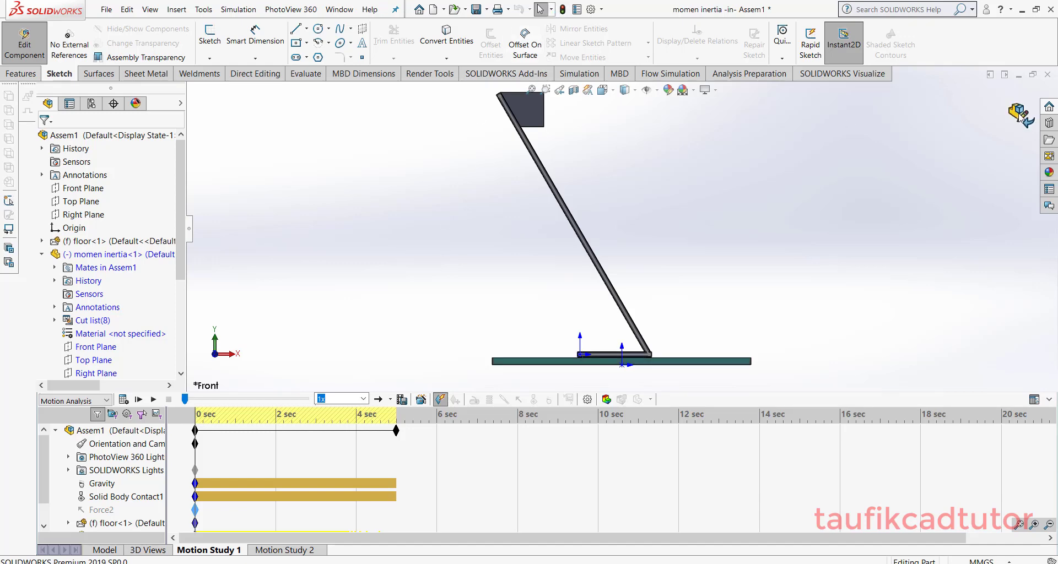
# Rebuild and save the assembly, and calculate the motion study, rewinding it to 0 seconds.
pyautogui.click(476, 10)
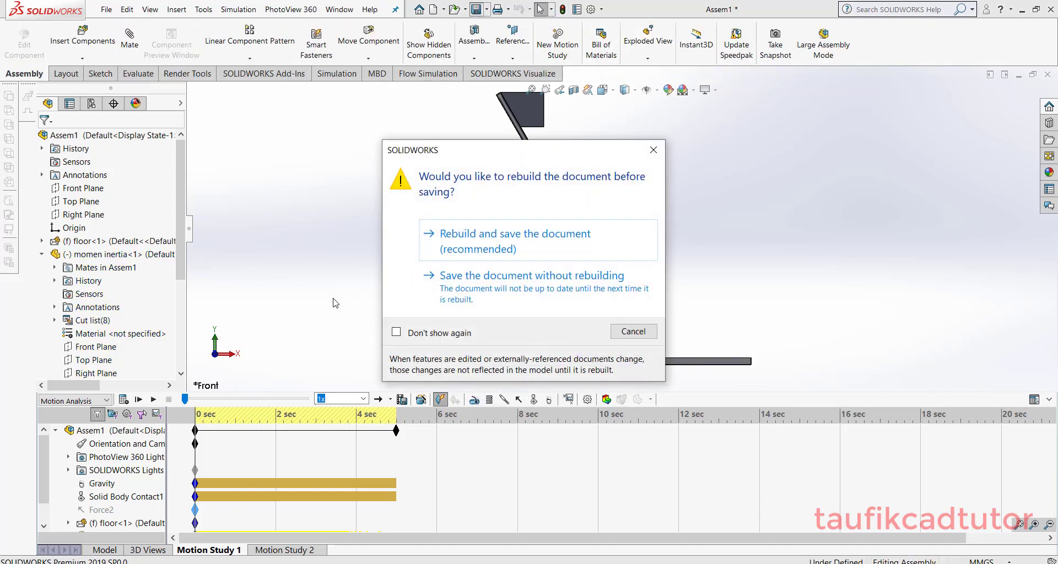
pyautogui.click(486, 240)
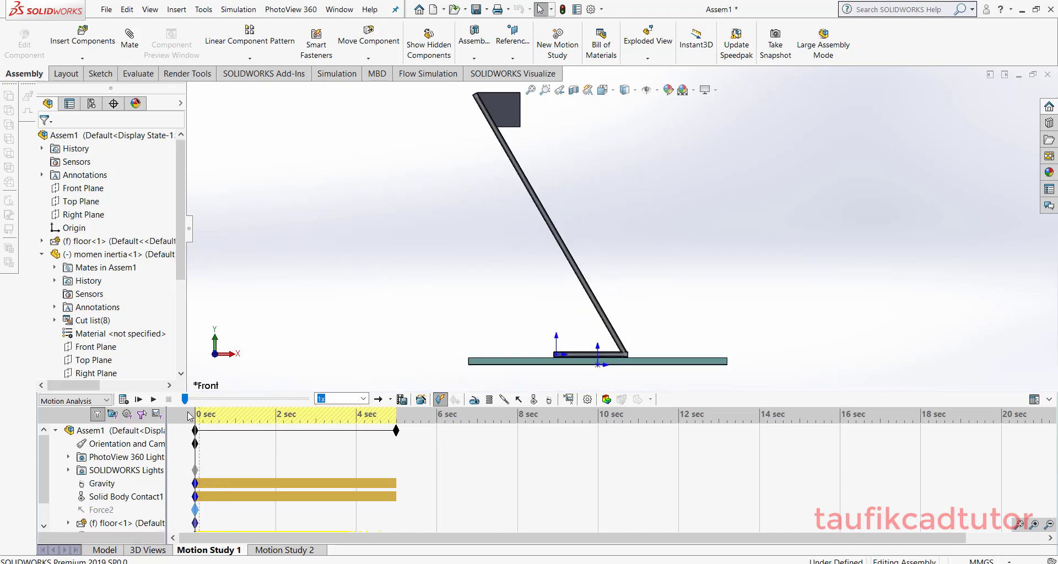
pyautogui.click(126, 399)
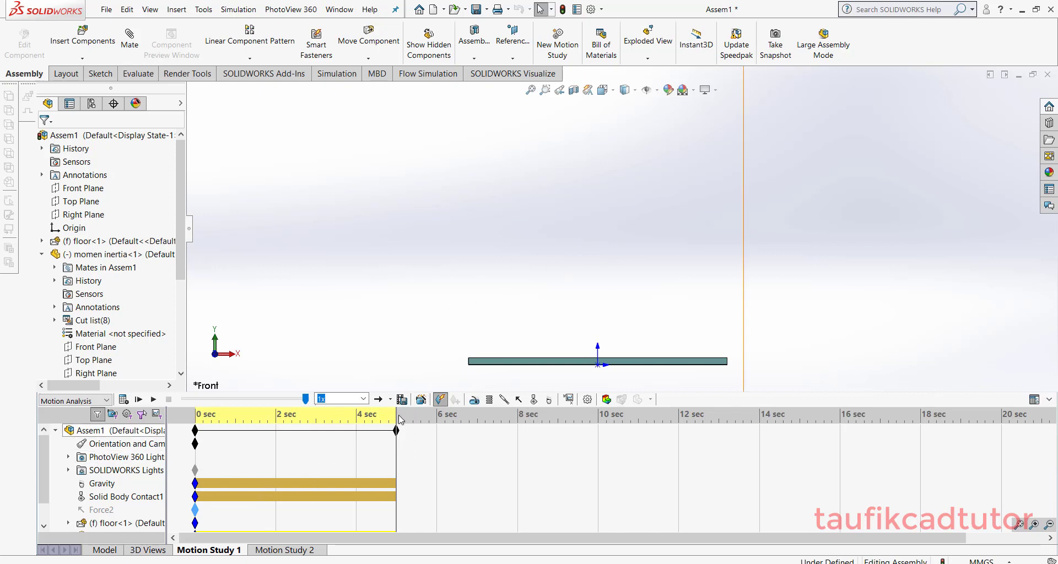
pyautogui.moveTo(397, 416); pyautogui.dragTo(180, 441)
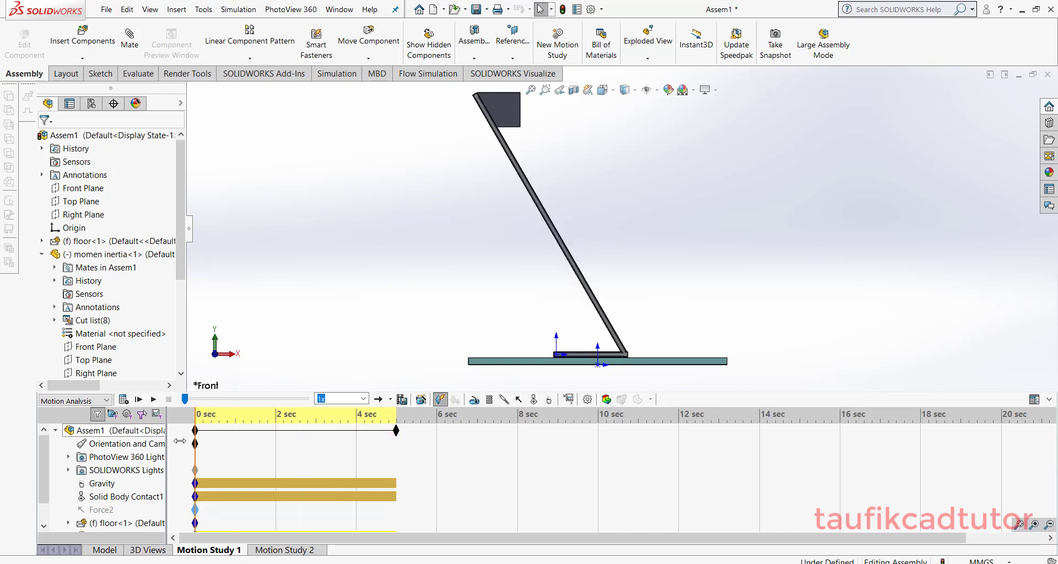
# Set the post's lean angle in Sketch3 to 65°, and rebuild and save the assembly.
pyautogui.click(587, 284)
pyautogui.click(628, 244)
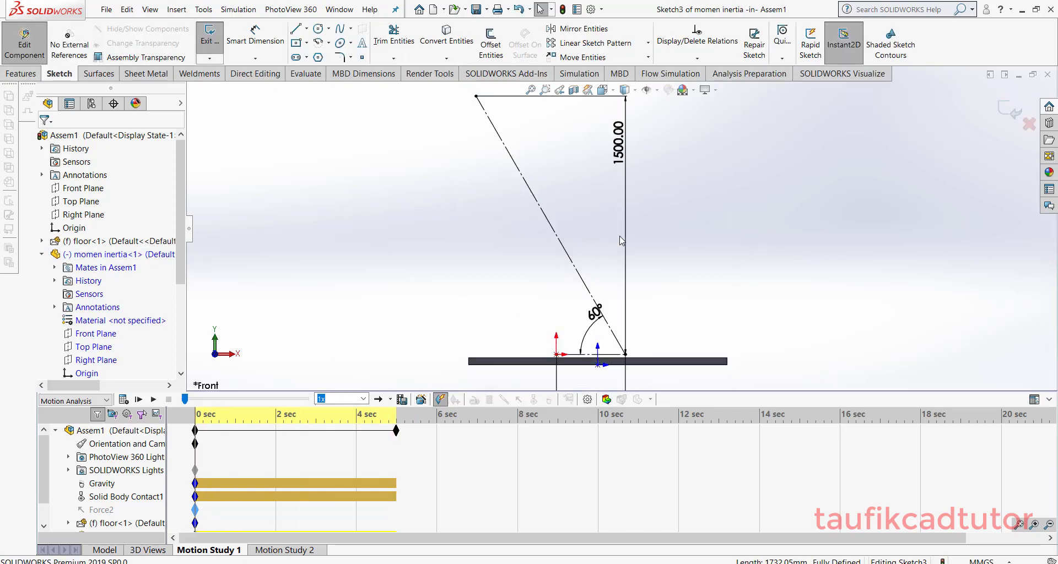
pyautogui.doubleClick(595, 314)
pyautogui.write('65')
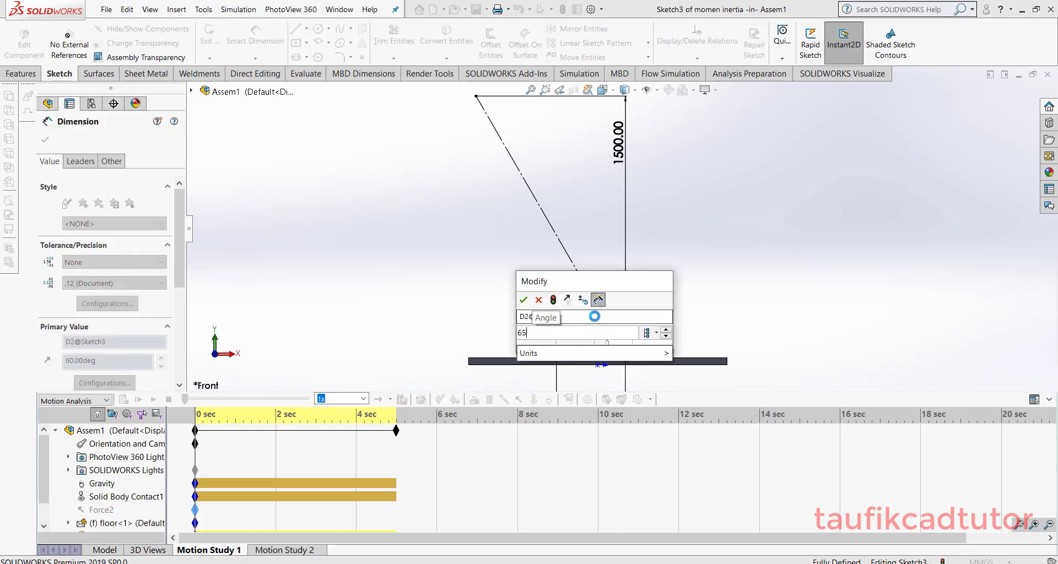
pyautogui.press('Return')
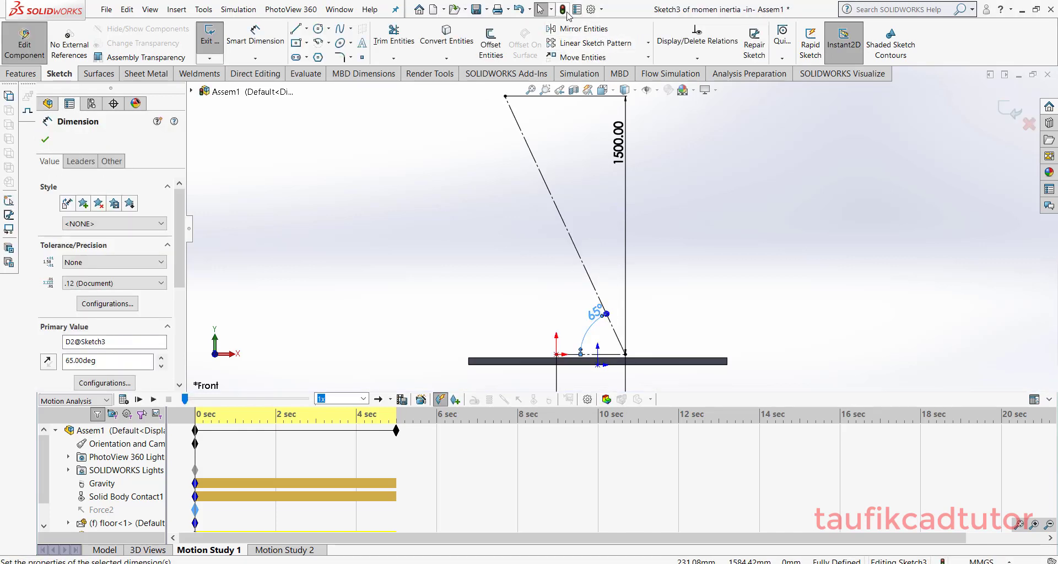
pyautogui.click(562, 9)
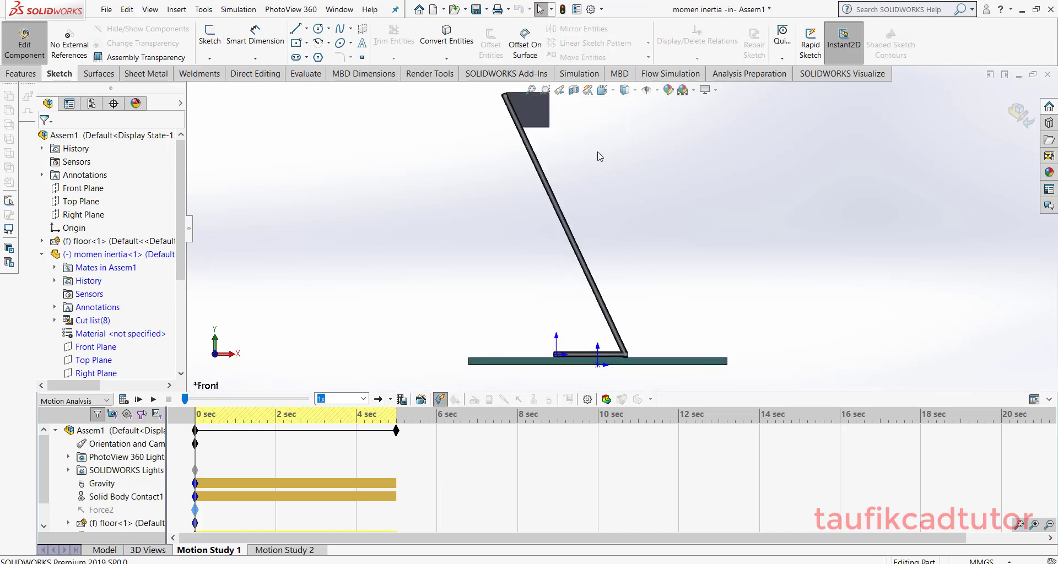
pyautogui.click(1021, 116)
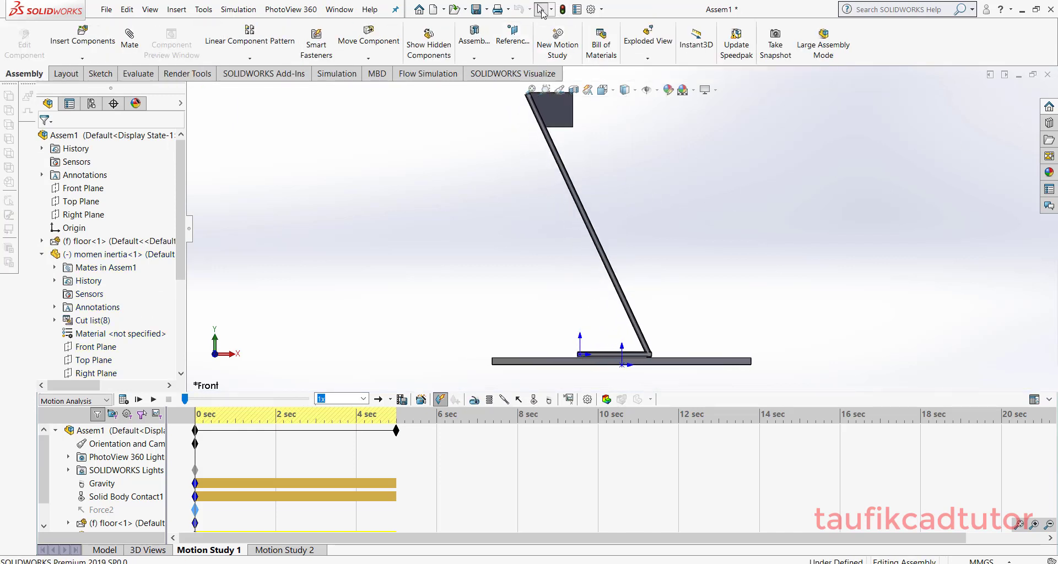
pyautogui.click(477, 10)
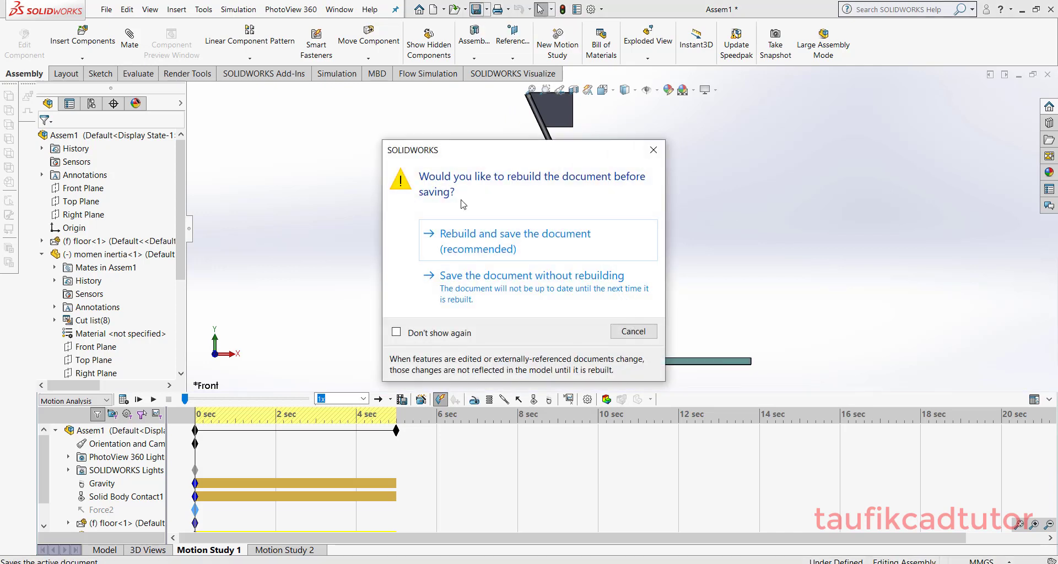
pyautogui.click(468, 245)
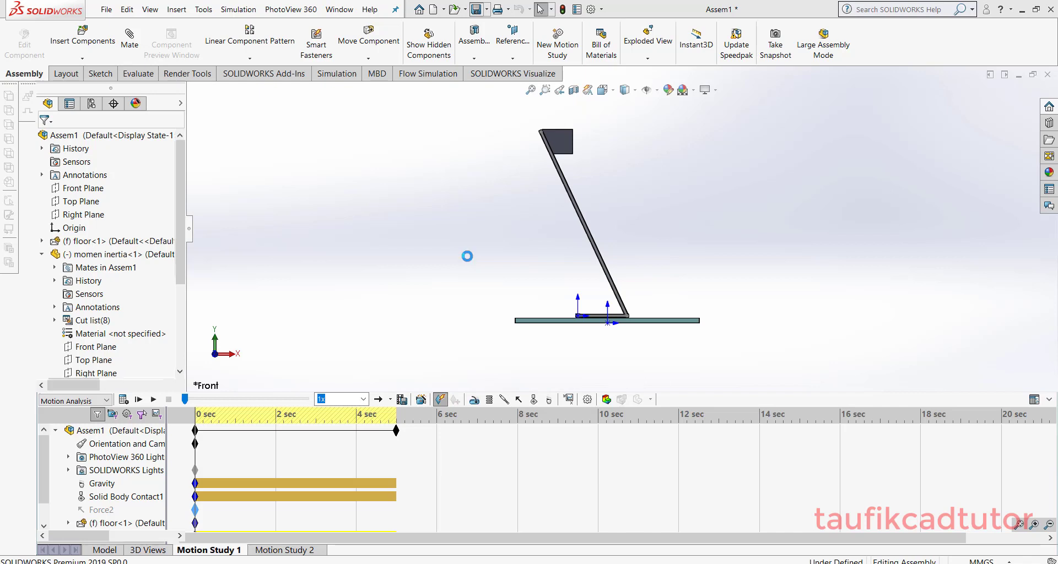
# Calculate the motion study for the 65° post and rewind it to 0 seconds.
pyautogui.click(122, 405)
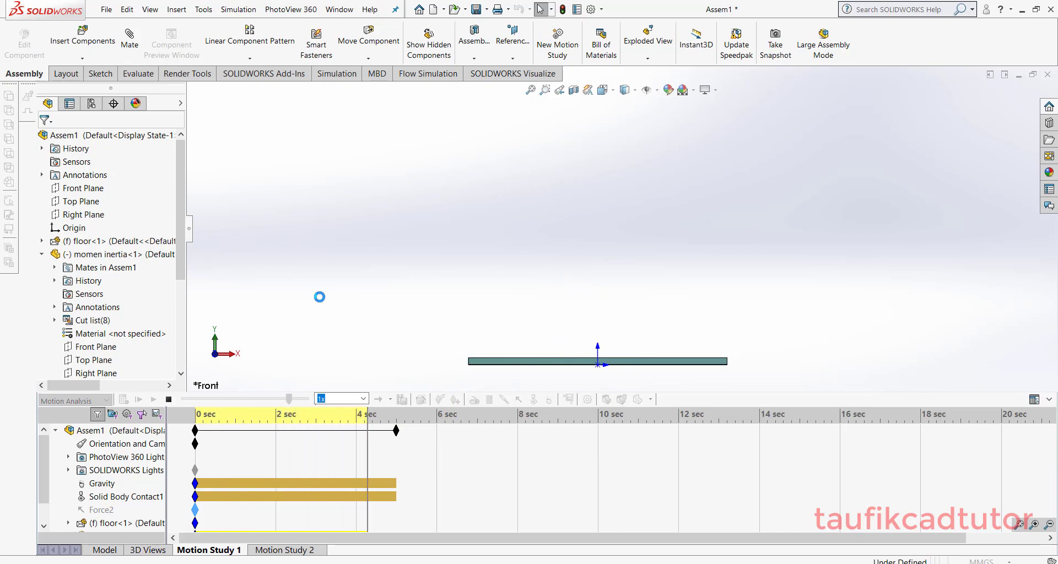
pyautogui.moveTo(396, 432); pyautogui.dragTo(195, 434)
# Set the angle between the post and base in Sketch3 to 70°, and rebuild and save the assembly.
pyautogui.click(582, 267)
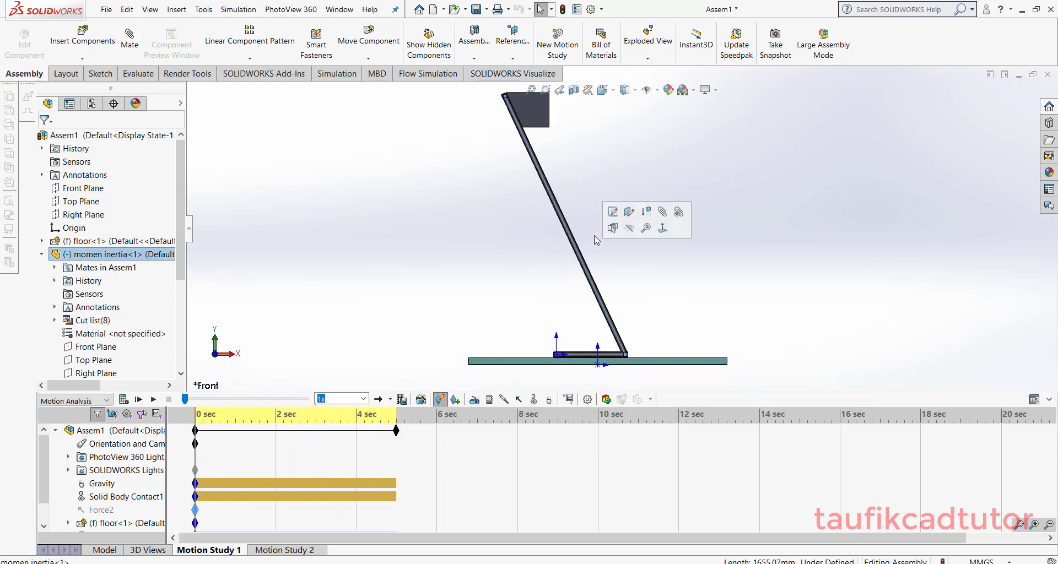
pyautogui.click(609, 213)
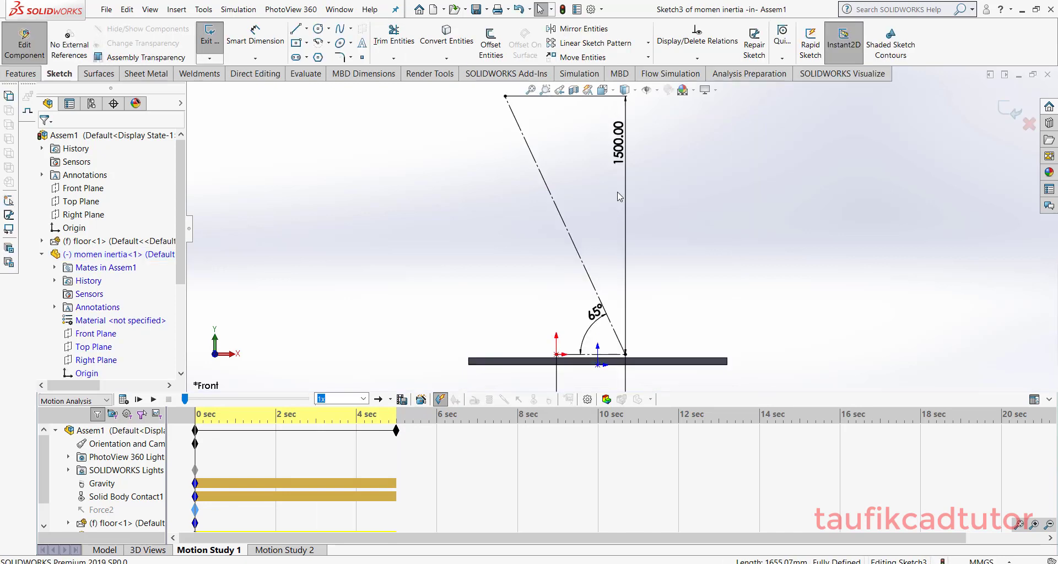
pyautogui.click(601, 318)
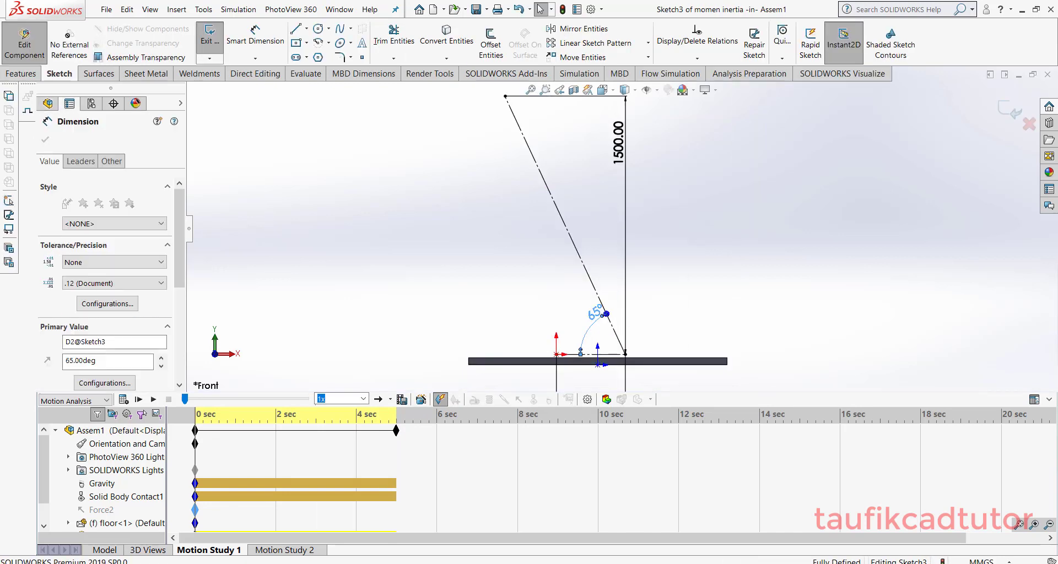
pyautogui.doubleClick(595, 313)
pyautogui.write('70')
pyautogui.press('Return')
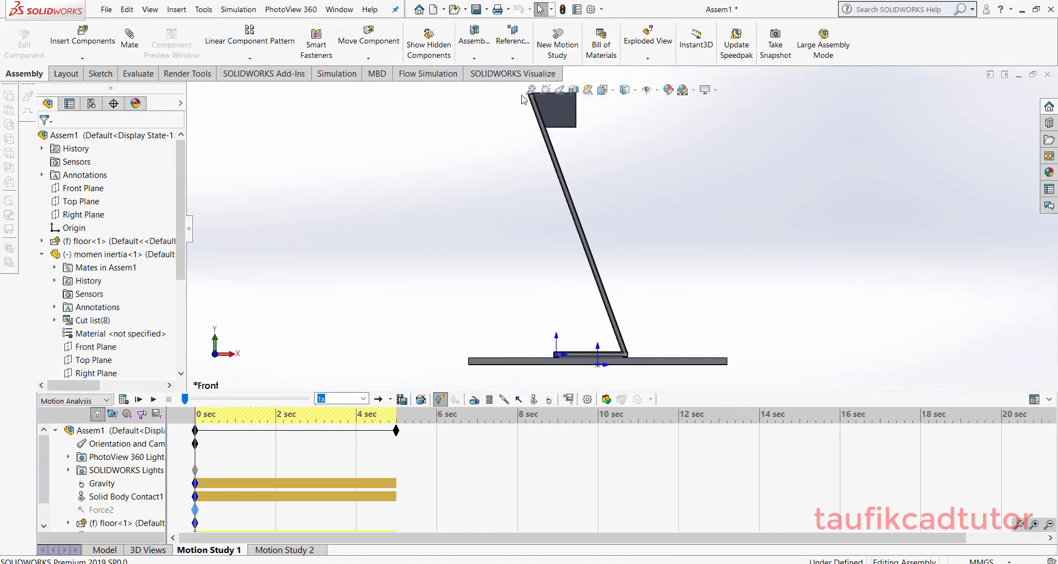
pyautogui.click(475, 9)
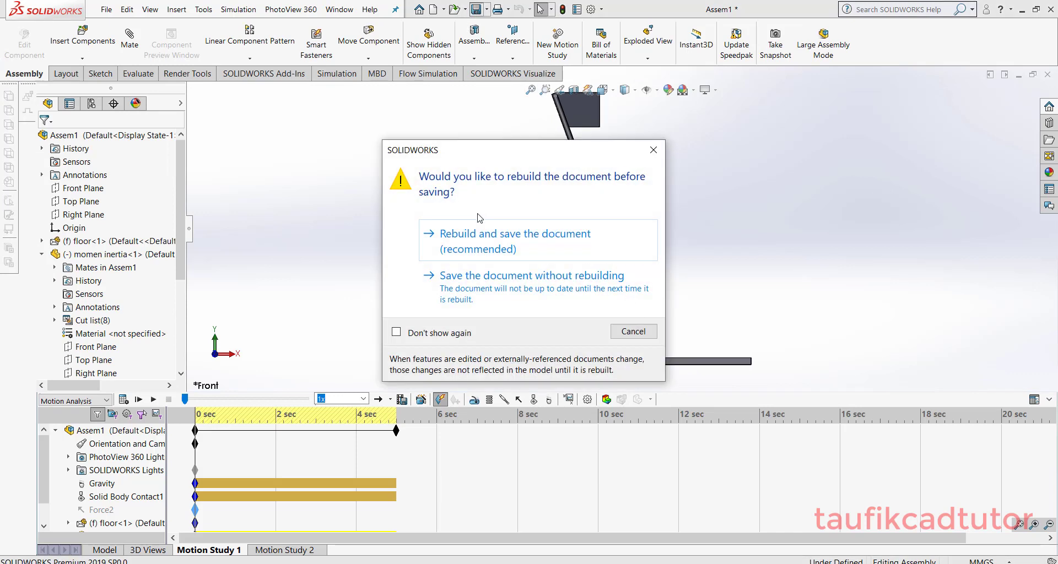
pyautogui.click(487, 238)
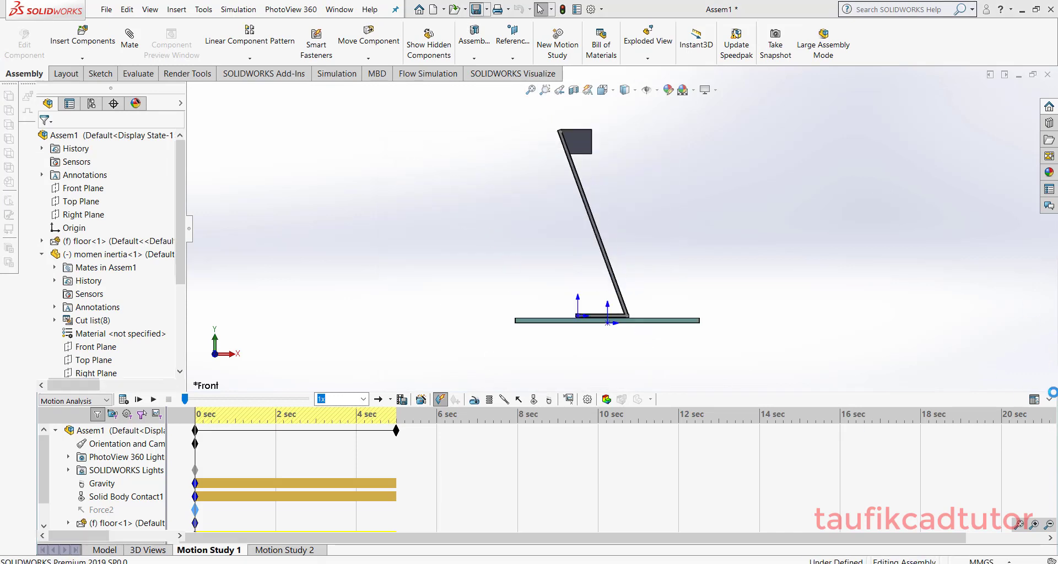
pyautogui.press('f')
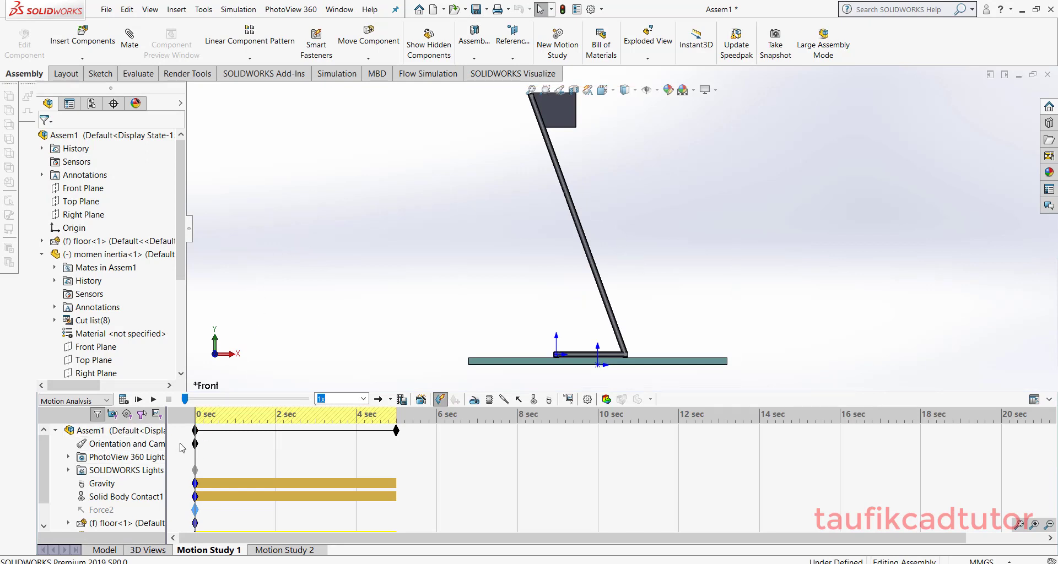
# Check the direction and strength settings of the motion study's gravity.
pyautogui.rightClick(108, 483)
pyautogui.click(144, 387)
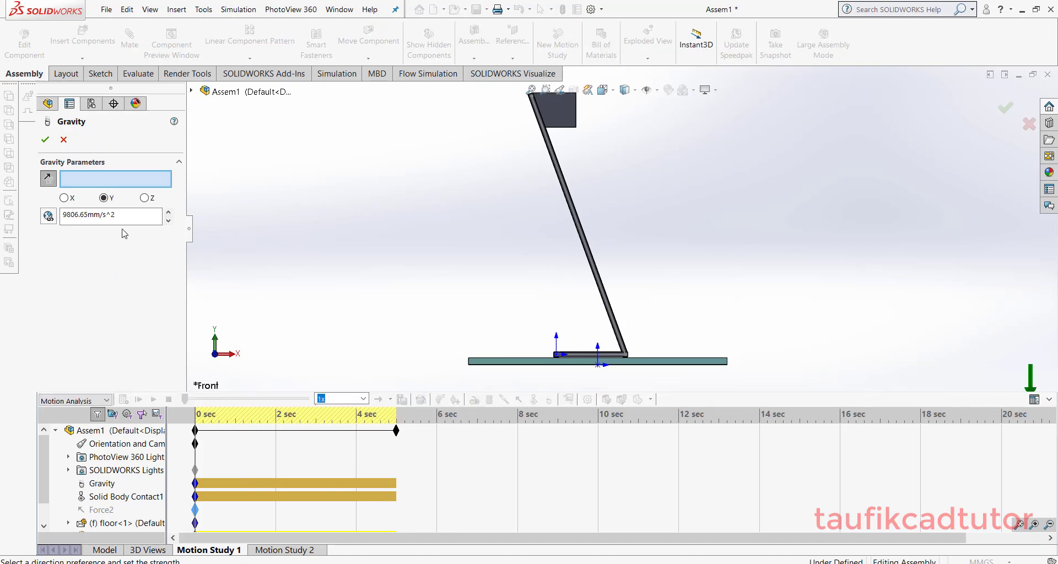
pyautogui.click(45, 139)
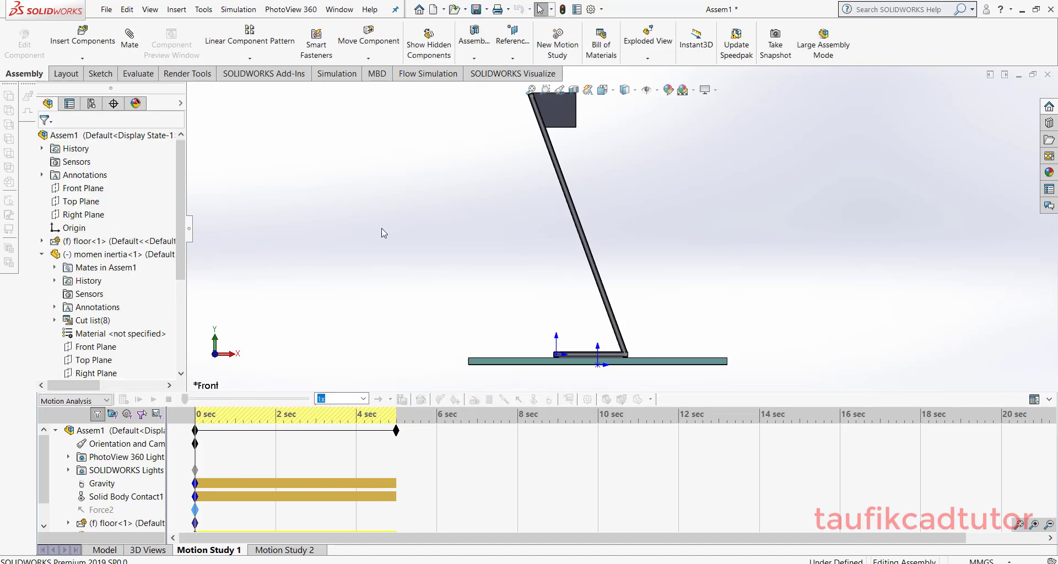
# Rebuild and save the assembly, and calculate the motion study to inspect the stand's movement.
pyautogui.click(531, 89)
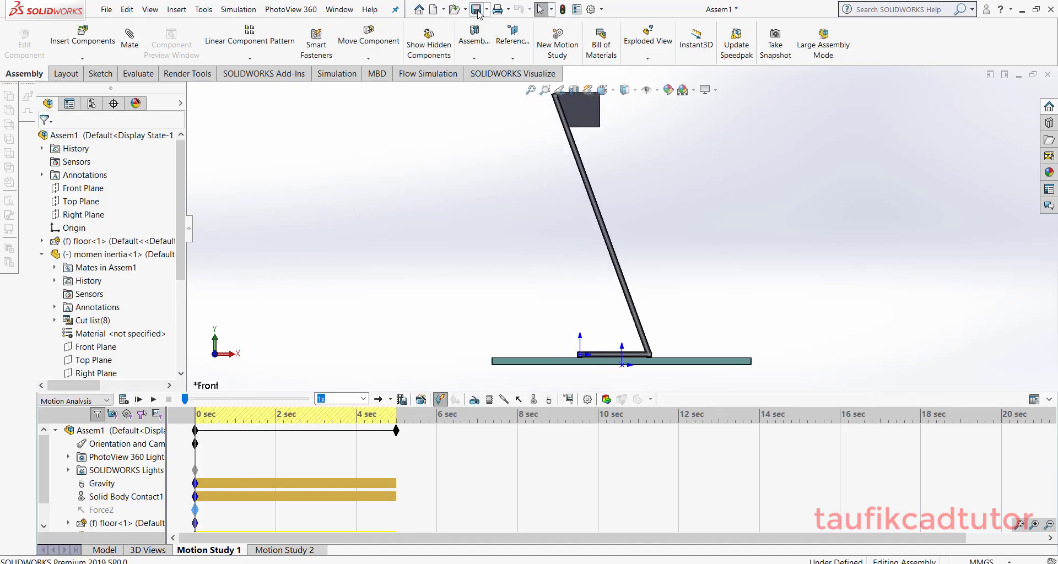
pyautogui.click(476, 9)
pyautogui.click(446, 236)
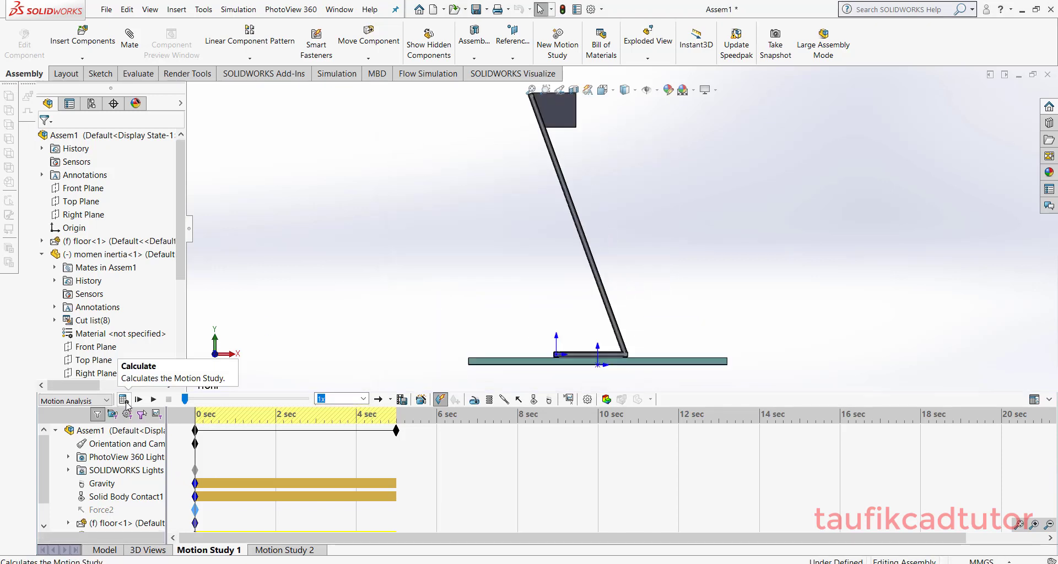
pyautogui.click(125, 401)
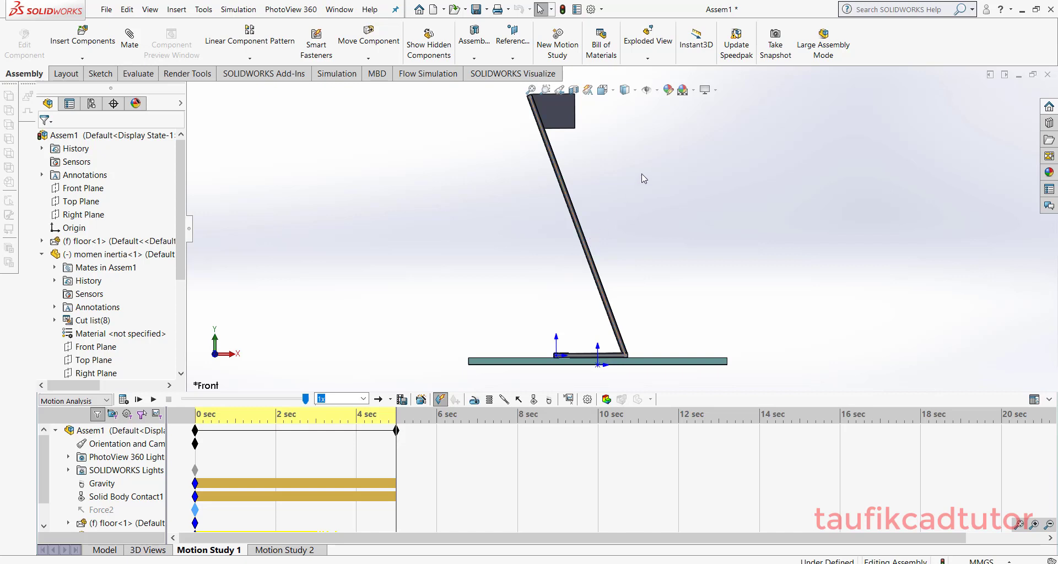
pyautogui.scroll(1, 633, 153)
pyautogui.scroll(-2, 634, 151)
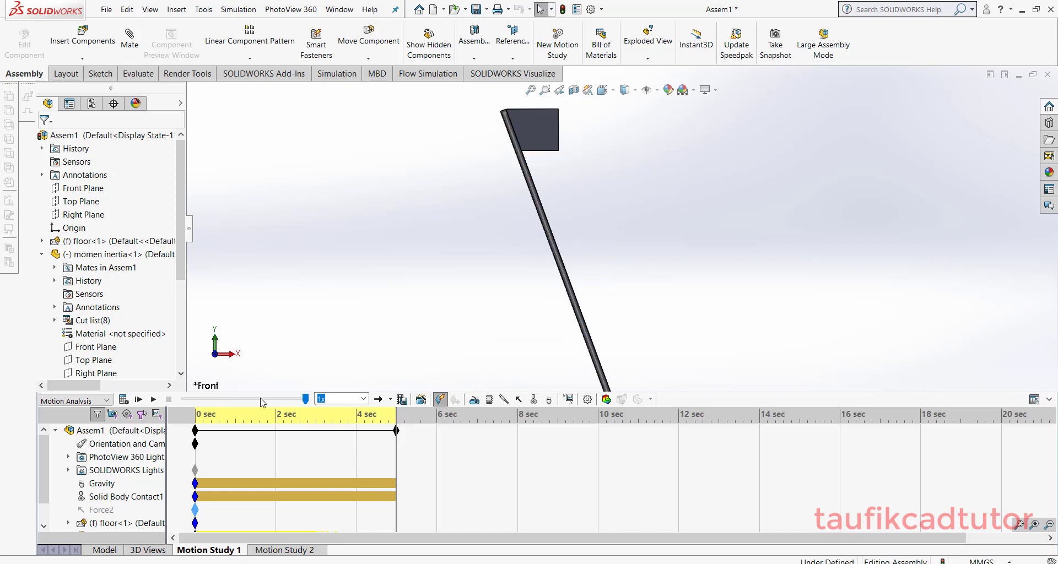
# Turn on Force2 at 5 seconds, save the rebuilt assembly and recalculate the motion study.
pyautogui.rightClick(105, 515)
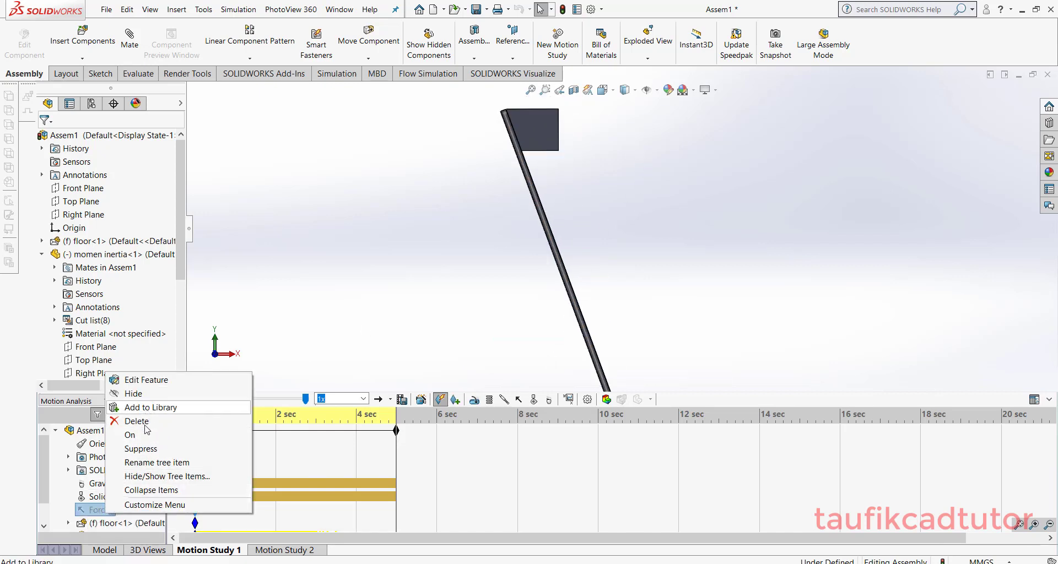
pyautogui.click(142, 437)
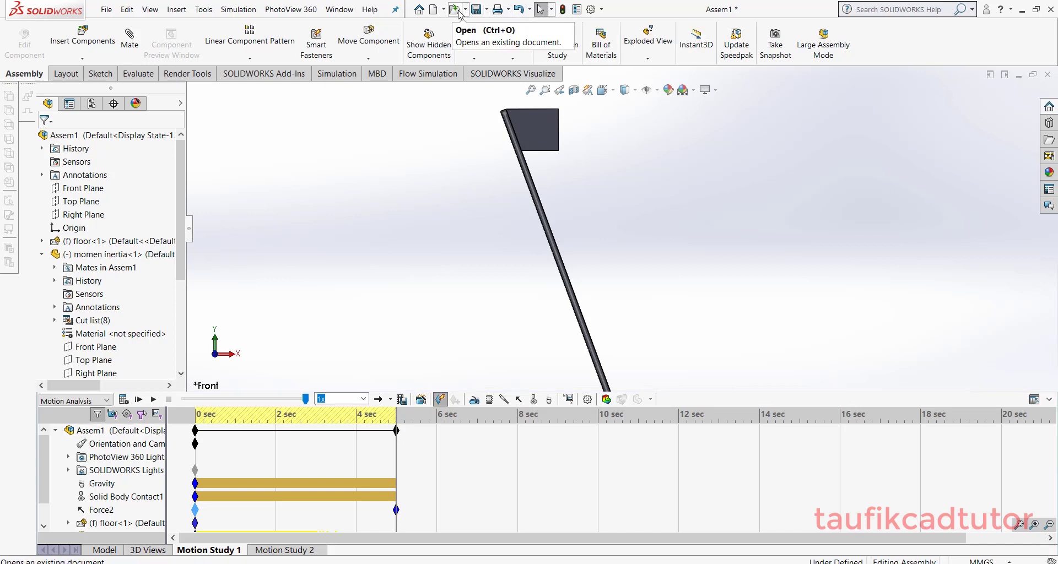
pyautogui.click(475, 9)
pyautogui.click(527, 239)
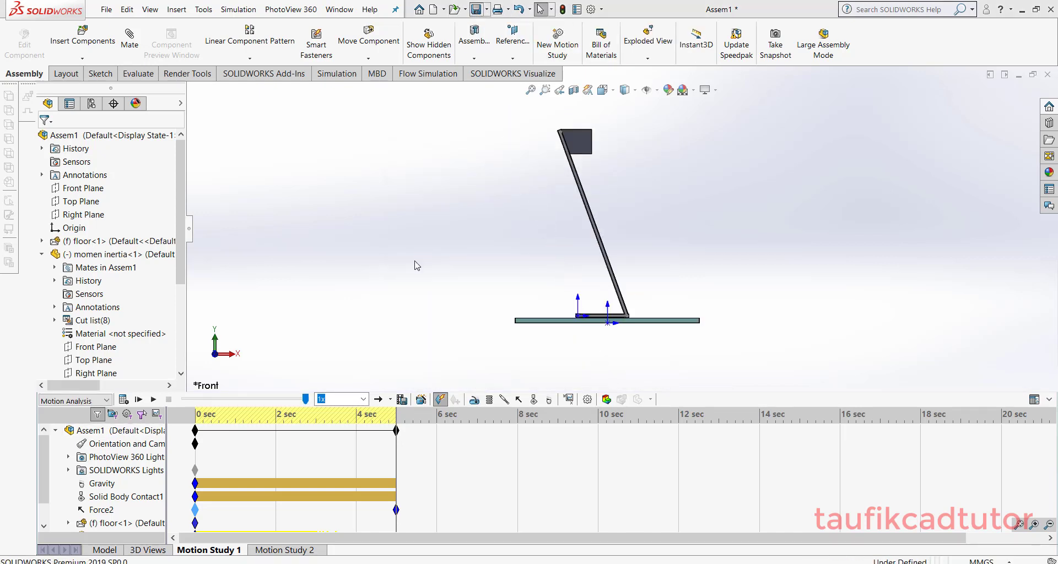
pyautogui.click(126, 399)
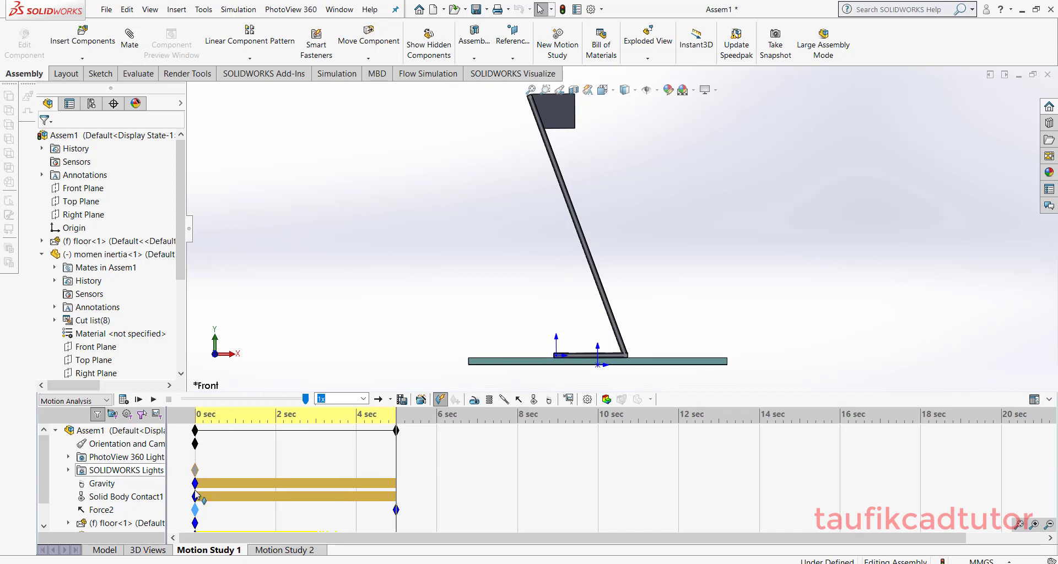
# Delete Force2's key point at 5 seconds and recalculate the motion study with the force on from 0 seconds.
pyautogui.moveTo(196, 512)
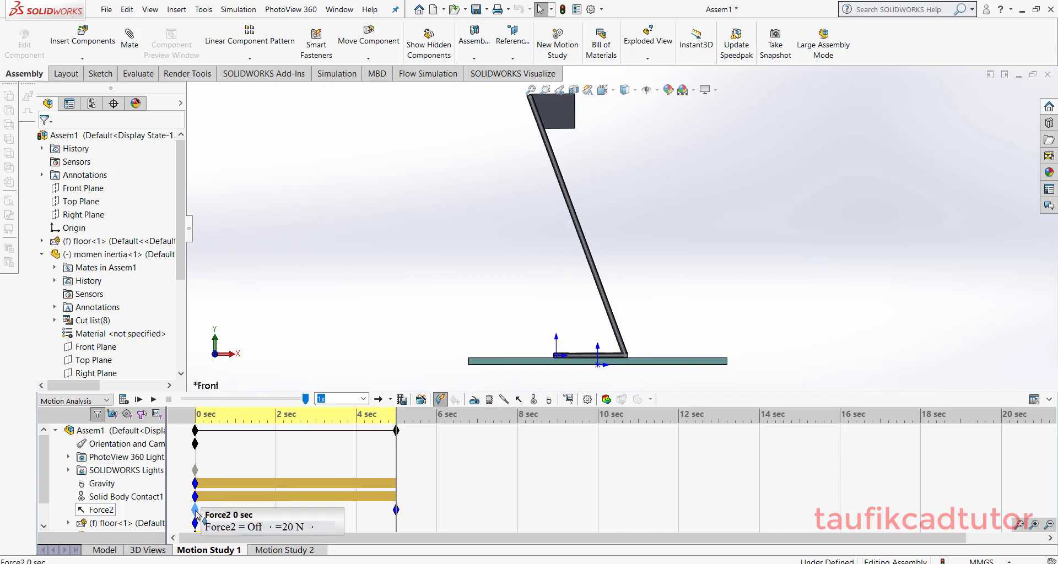
pyautogui.rightClick(395, 511)
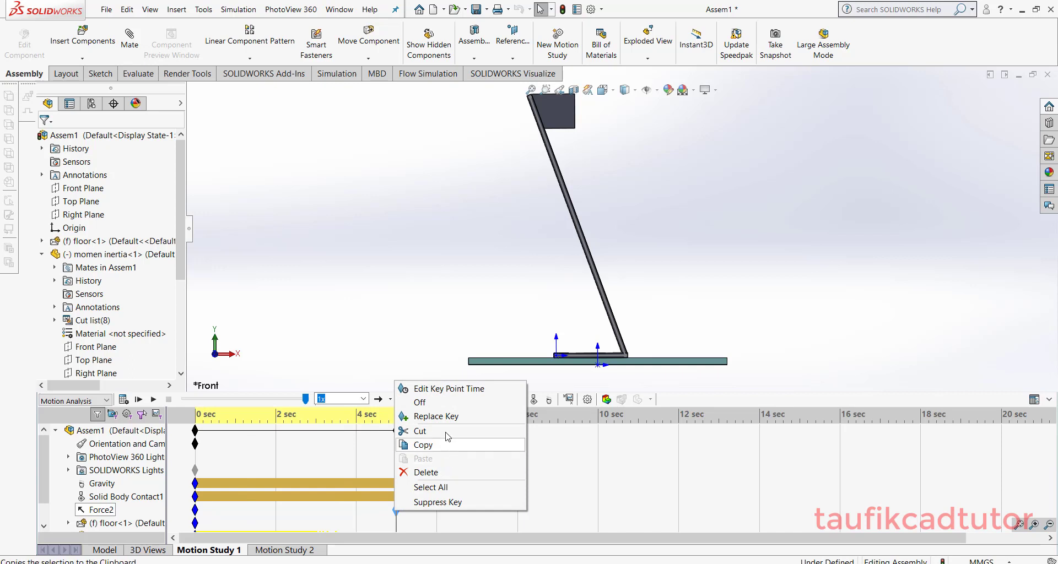
pyautogui.click(427, 472)
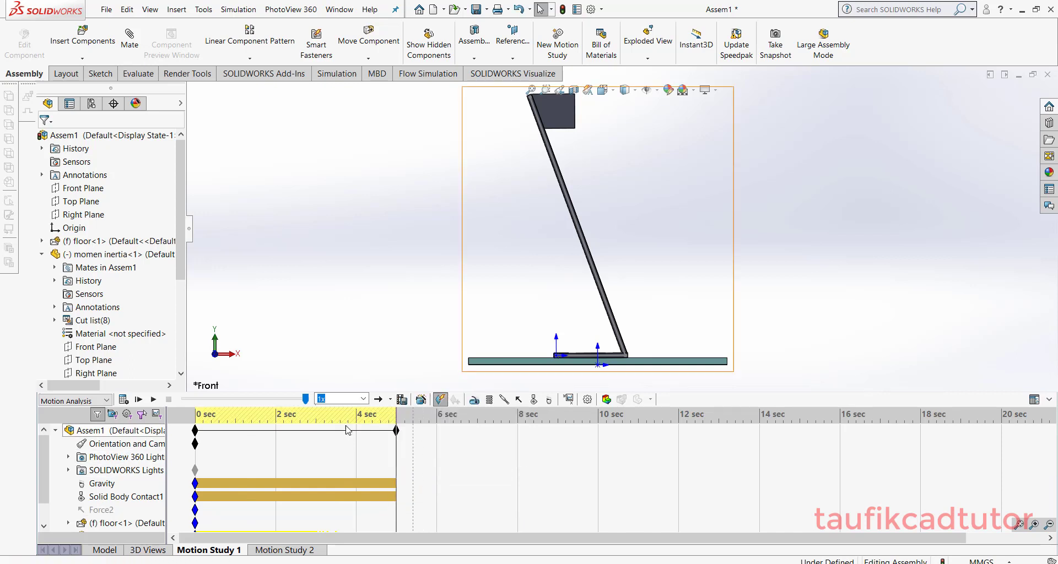
pyautogui.click(197, 510)
pyautogui.rightClick(197, 511)
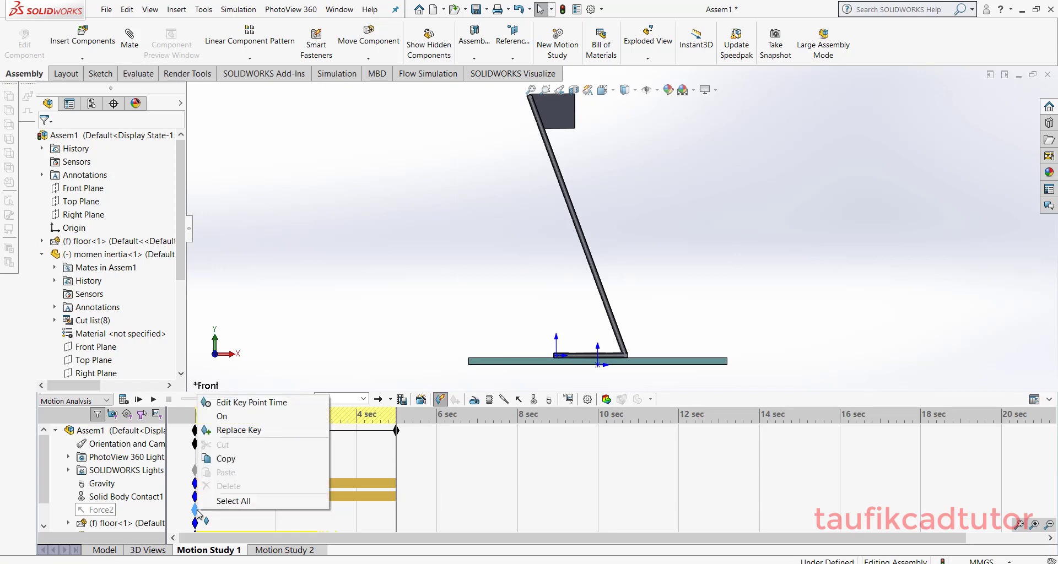
pyautogui.click(226, 416)
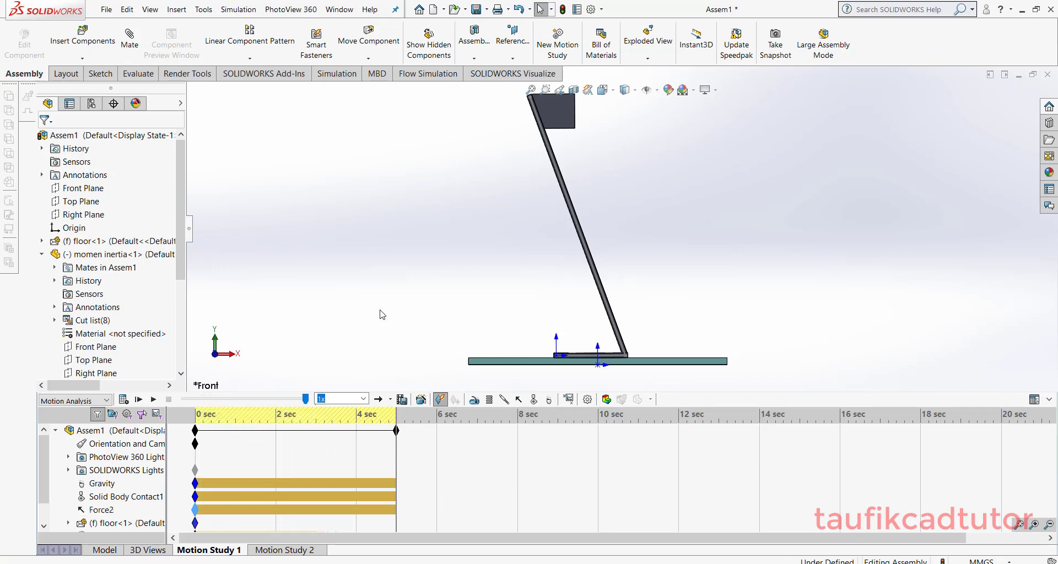
pyautogui.click(123, 399)
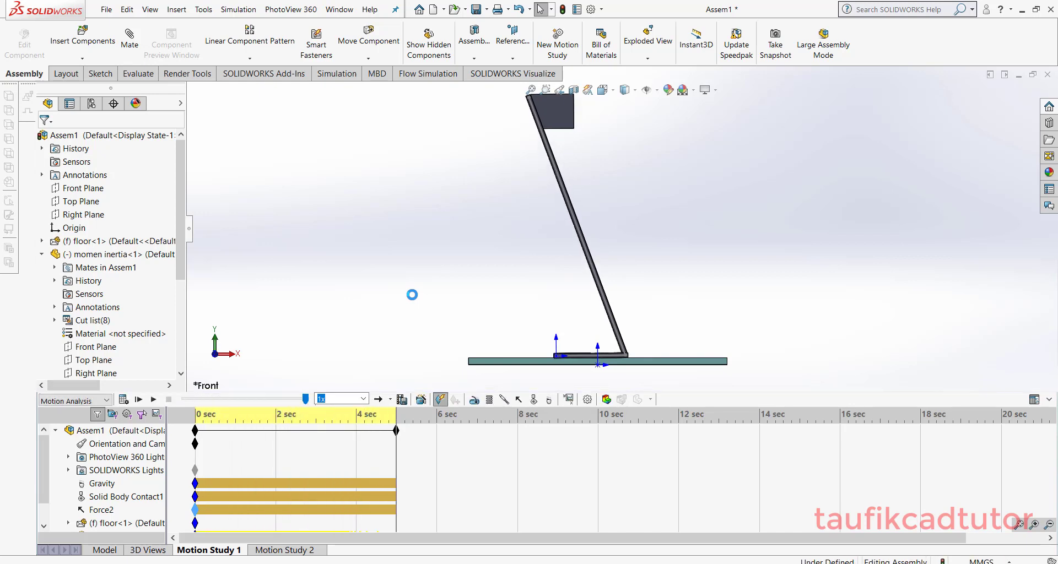
# Set the constant Force2 on the box to 50 N and calculate the motion study, rewinding it to 0 seconds.
pyautogui.click(102, 510)
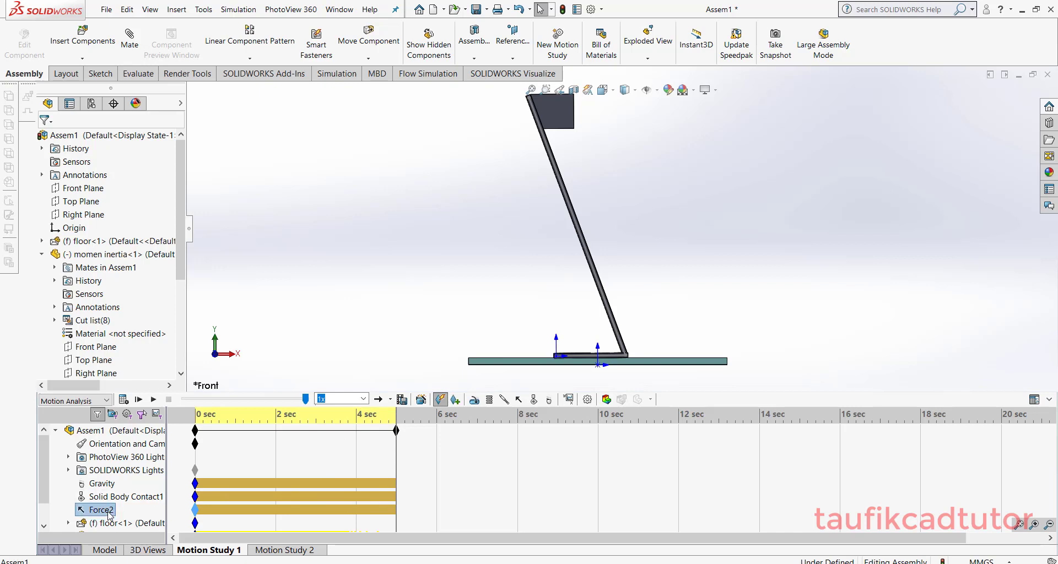
pyautogui.doubleClick(101, 510)
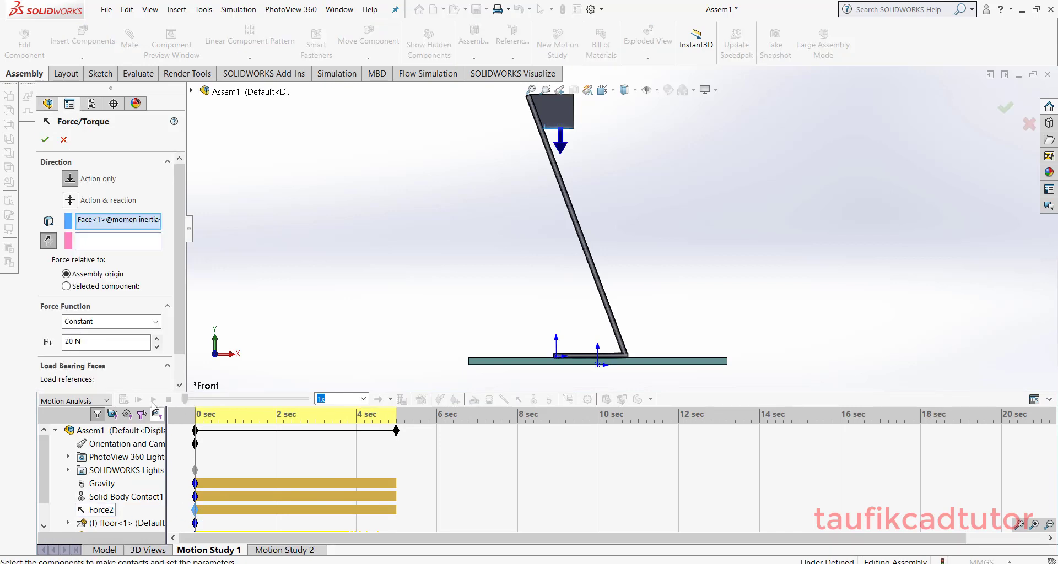
pyautogui.moveTo(82, 344); pyautogui.dragTo(49, 359)
pyautogui.write('50')
pyautogui.click(45, 140)
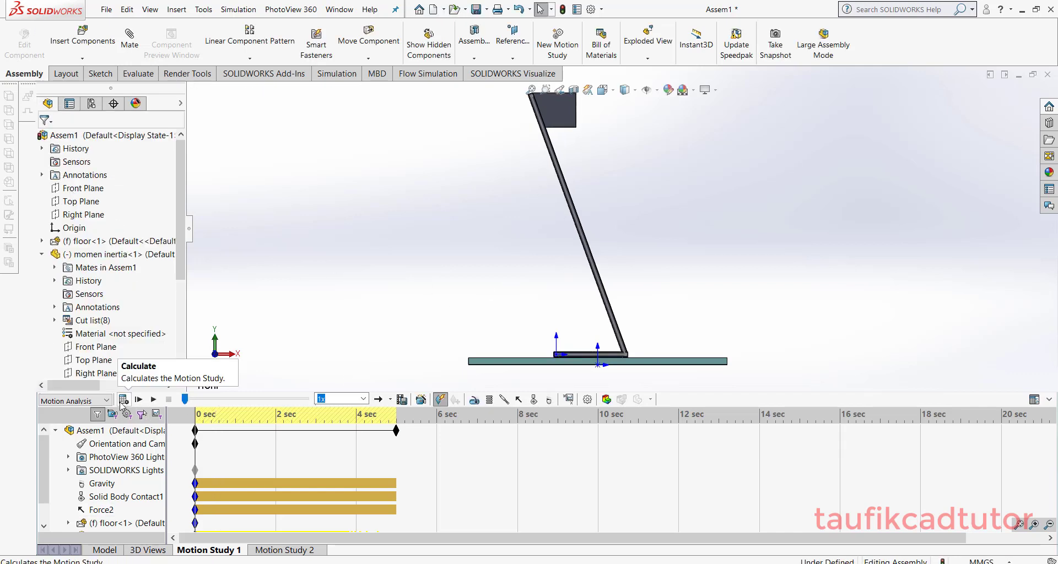
pyautogui.click(123, 398)
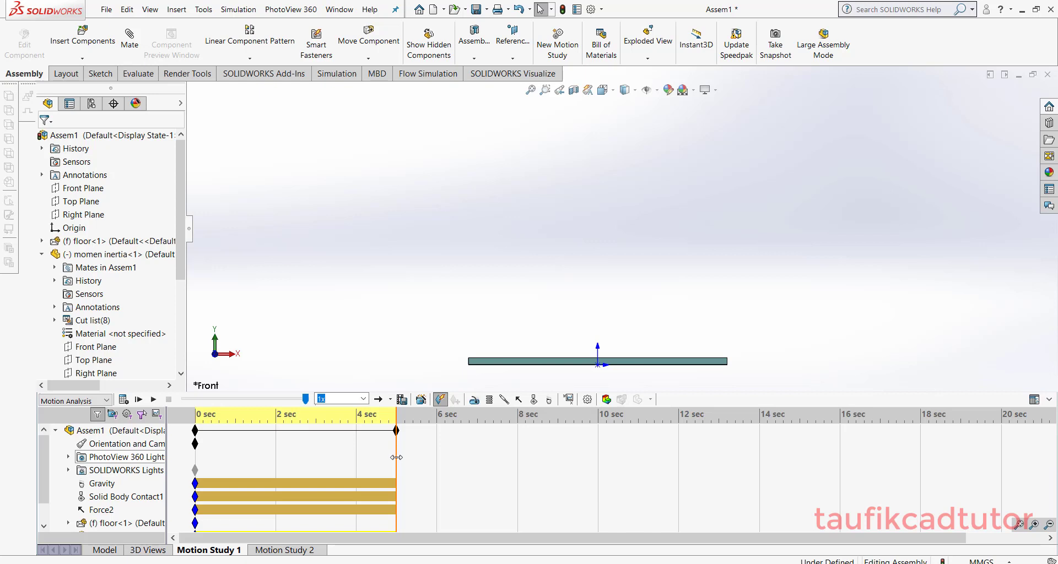
pyautogui.moveTo(396, 457); pyautogui.dragTo(195, 457)
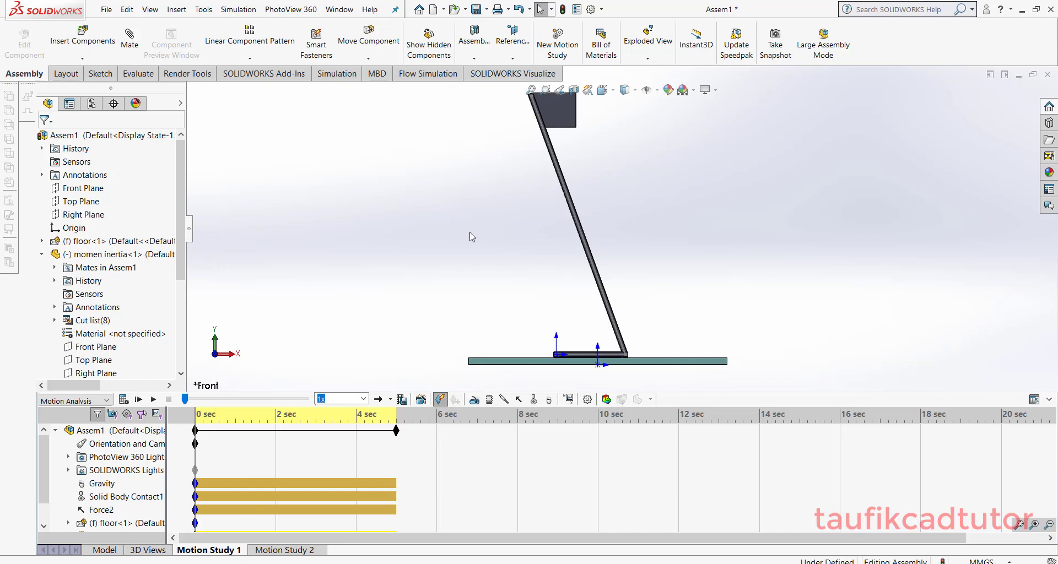
# Open the momen inertia part from the assembly in its own window.
pyautogui.scroll(-2, 592, 119)
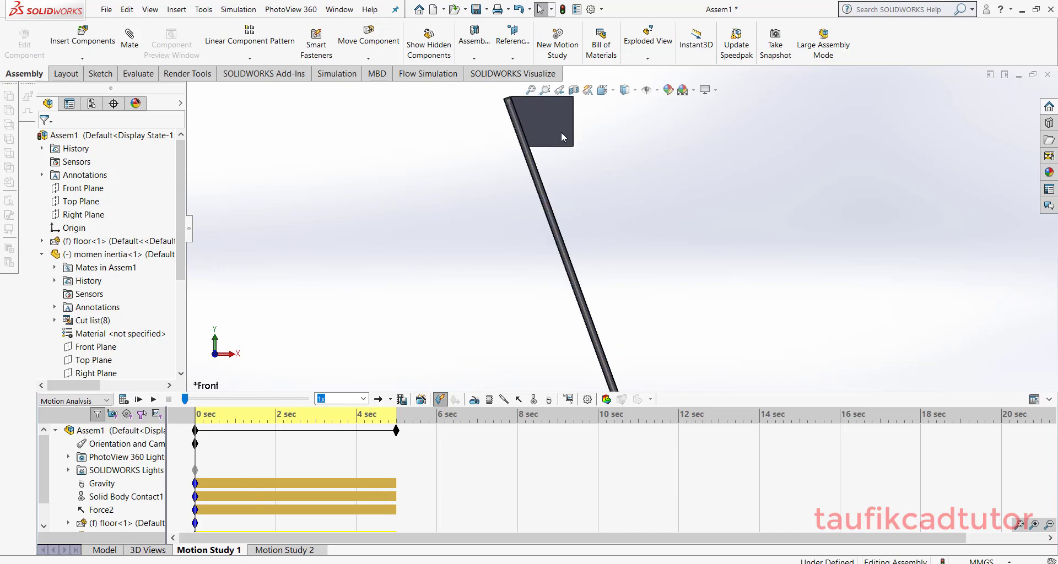
pyautogui.click(561, 131)
pyautogui.click(594, 99)
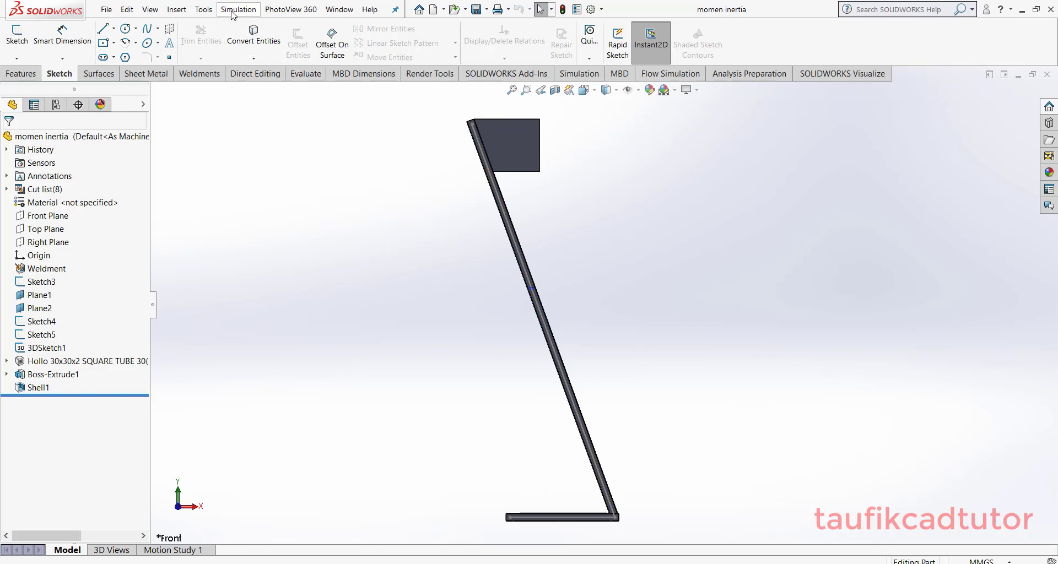
# Add a center of mass reference marker to the momen inertia part.
pyautogui.click(150, 9)
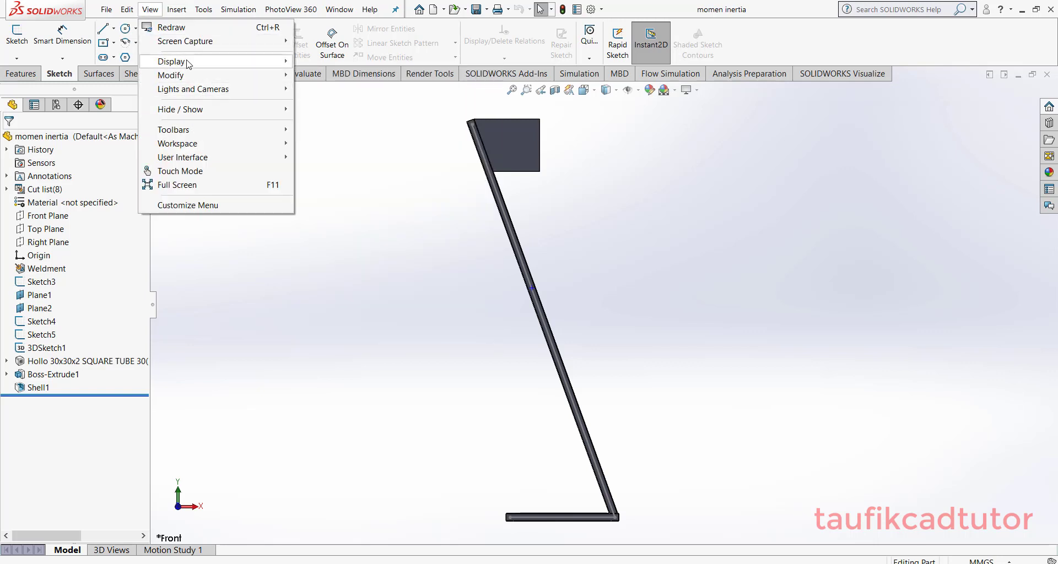
pyautogui.moveTo(187, 63)
pyautogui.click(177, 10)
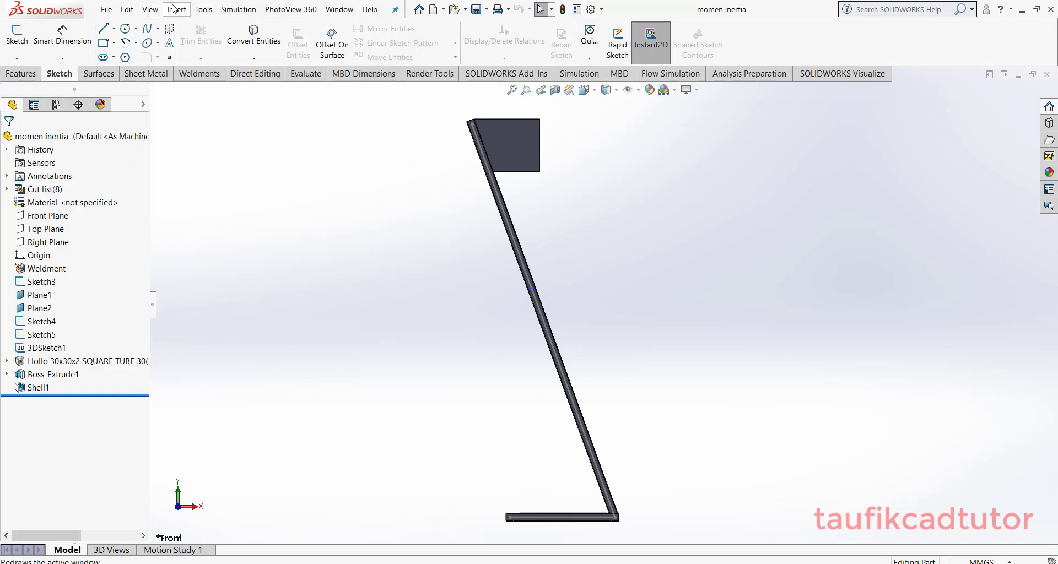
pyautogui.moveTo(227, 71)
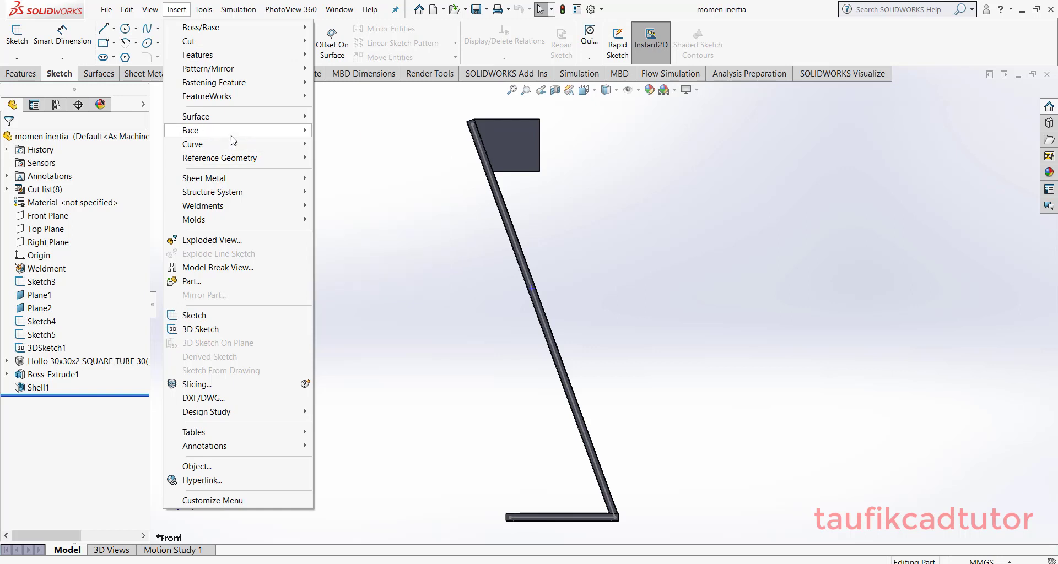
pyautogui.moveTo(237, 163)
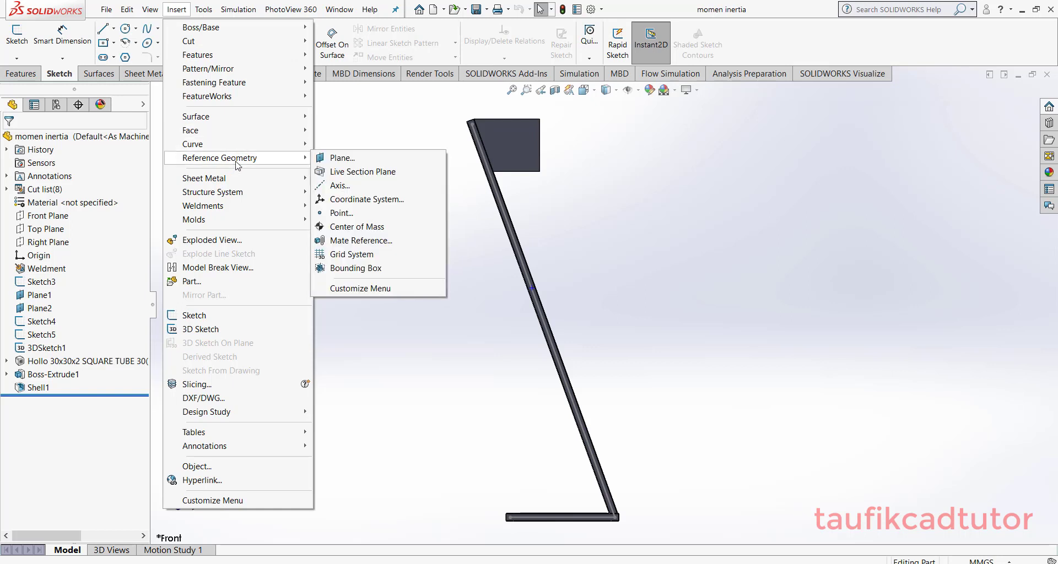
pyautogui.click(358, 228)
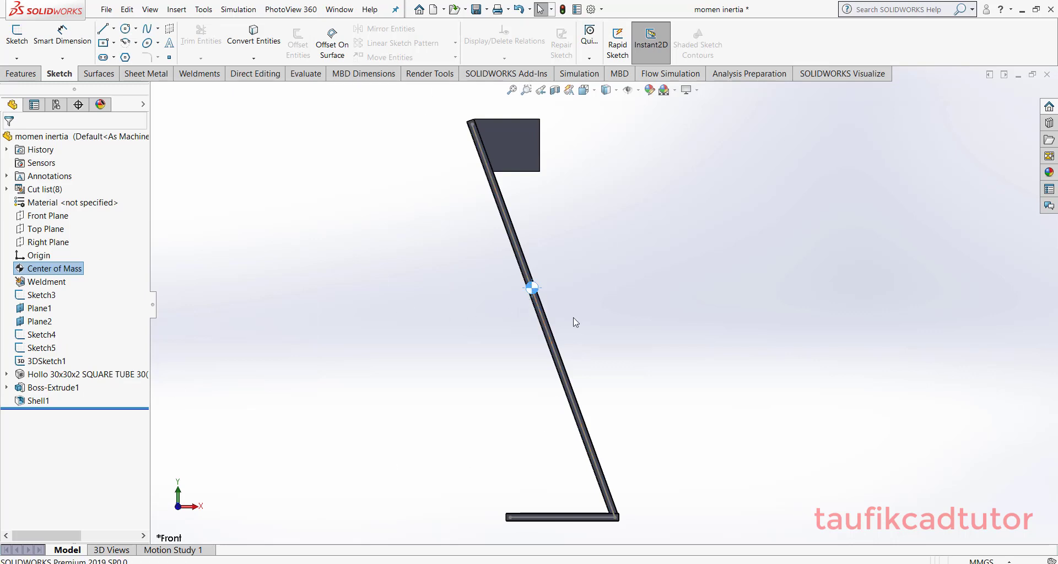
pyautogui.moveTo(524, 378); pyautogui.dragTo(621, 316, button='middle')
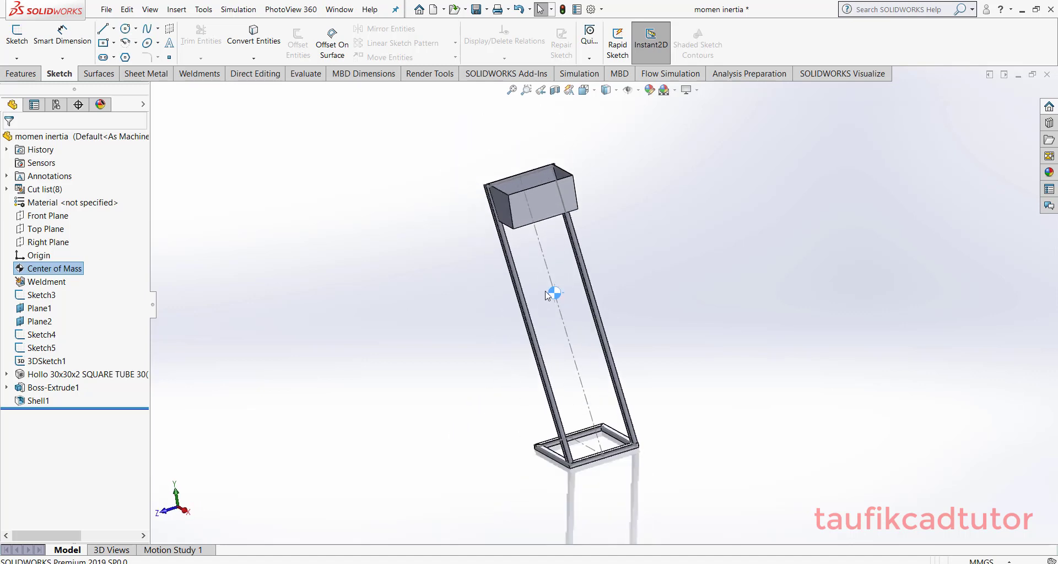
pyautogui.scroll(-1, 559, 295)
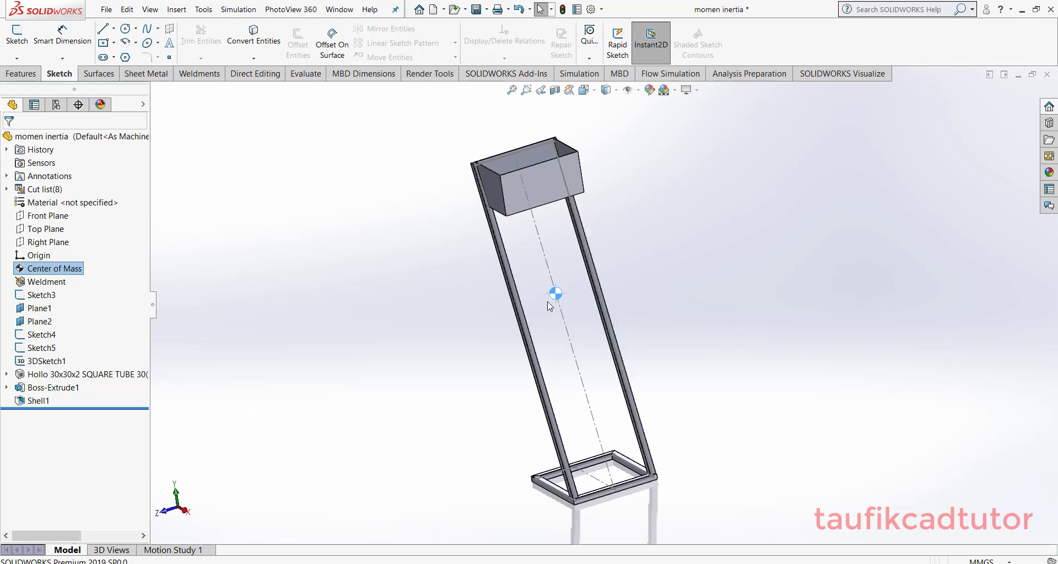
pyautogui.moveTo(544, 322); pyautogui.dragTo(569, 330, button='middle')
pyautogui.press('Escape')
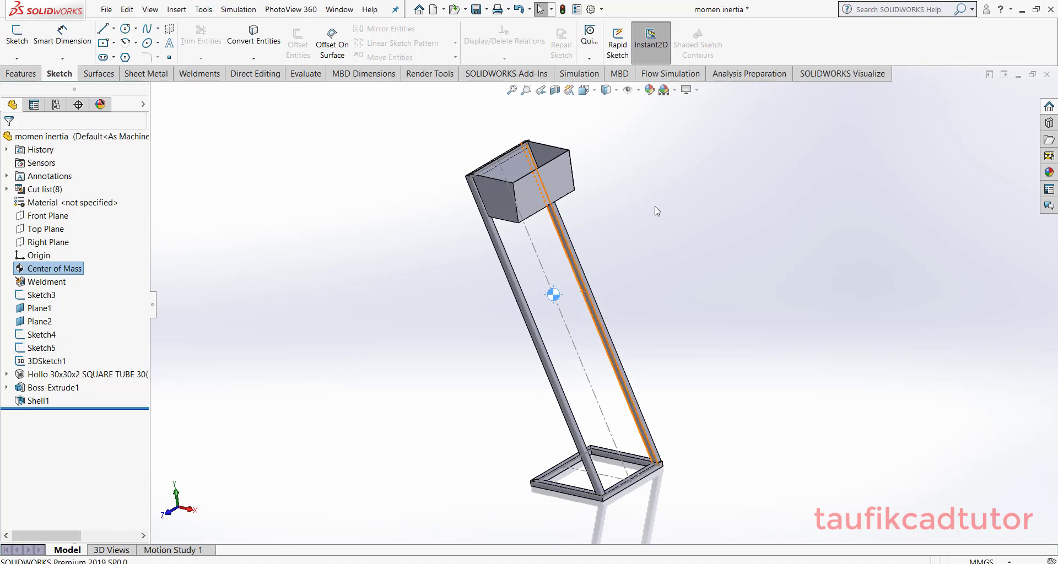
# Save the momen inertia part and close its window to return to the assembly.
pyautogui.click(476, 10)
pyautogui.click(1046, 75)
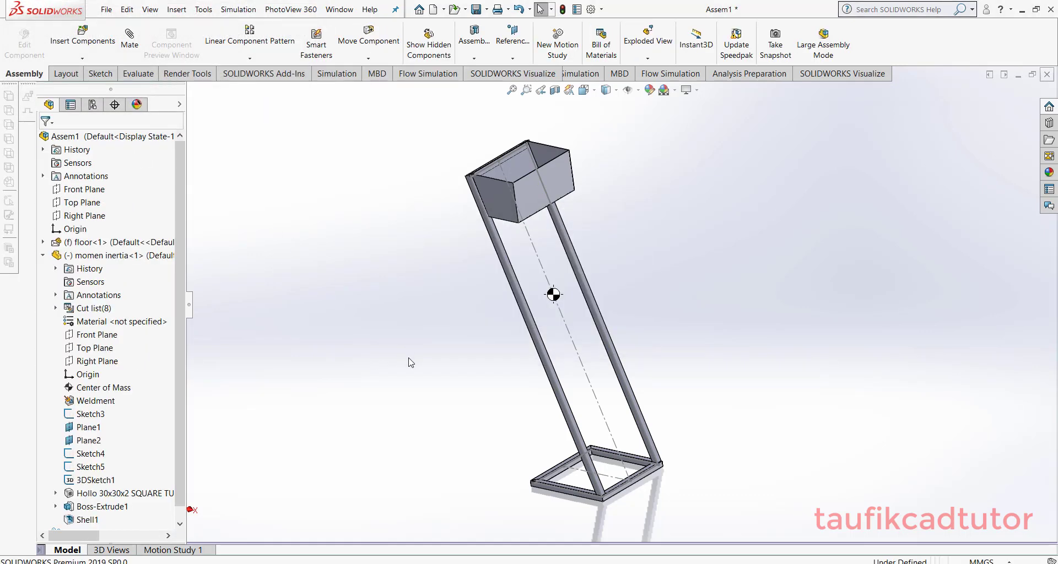
pyautogui.scroll(-2, 626, 304)
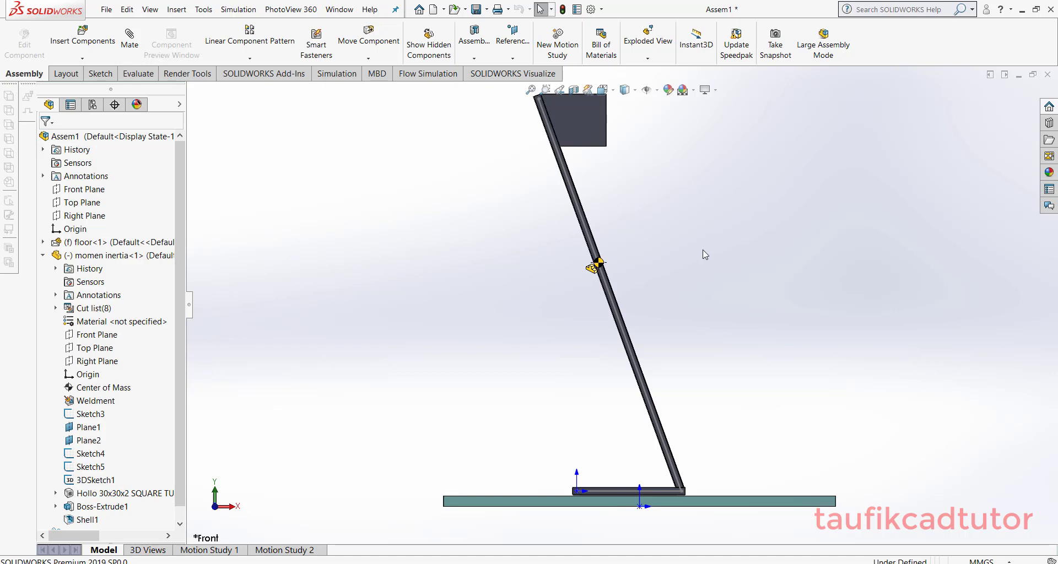
# Edit the momen inertia part's Sketch3 within the assembly, set the post's lean angle to 95°, and rebuild back to the assembly.
pyautogui.click(620, 321)
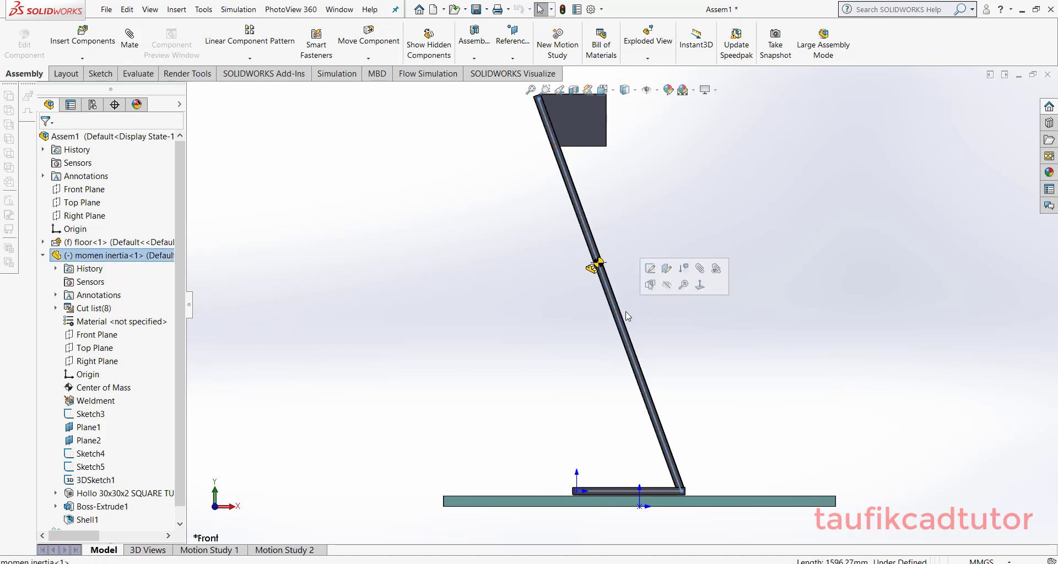
pyautogui.click(649, 268)
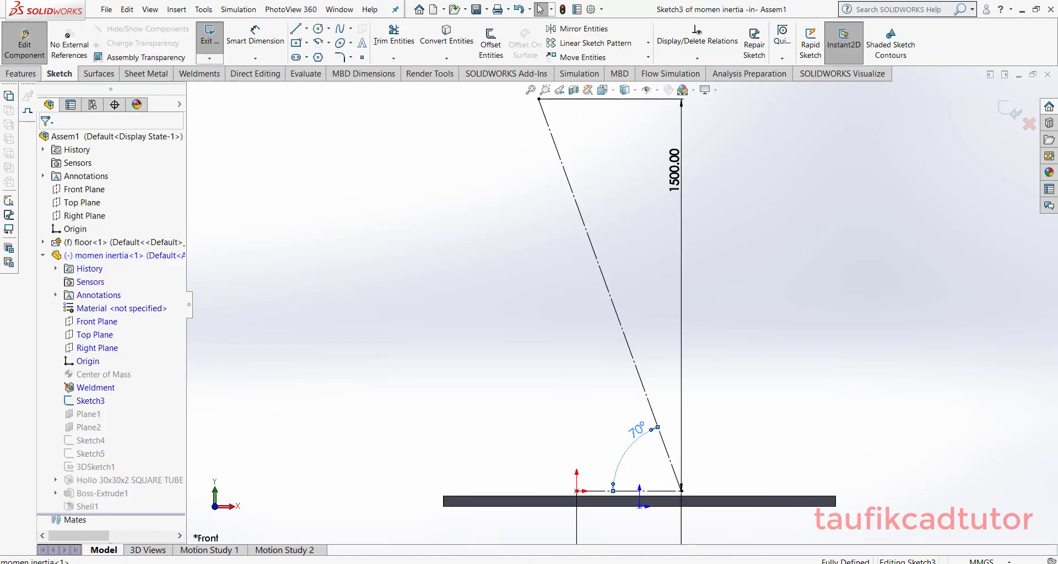
pyautogui.doubleClick(636, 430)
pyautogui.write('9')
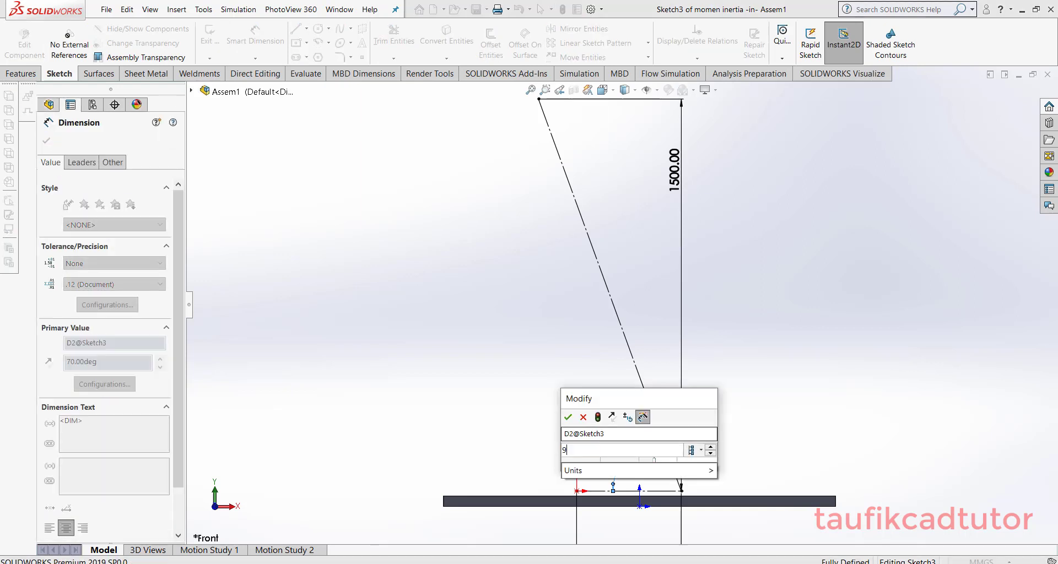
pyautogui.write('5')
pyautogui.press('Return')
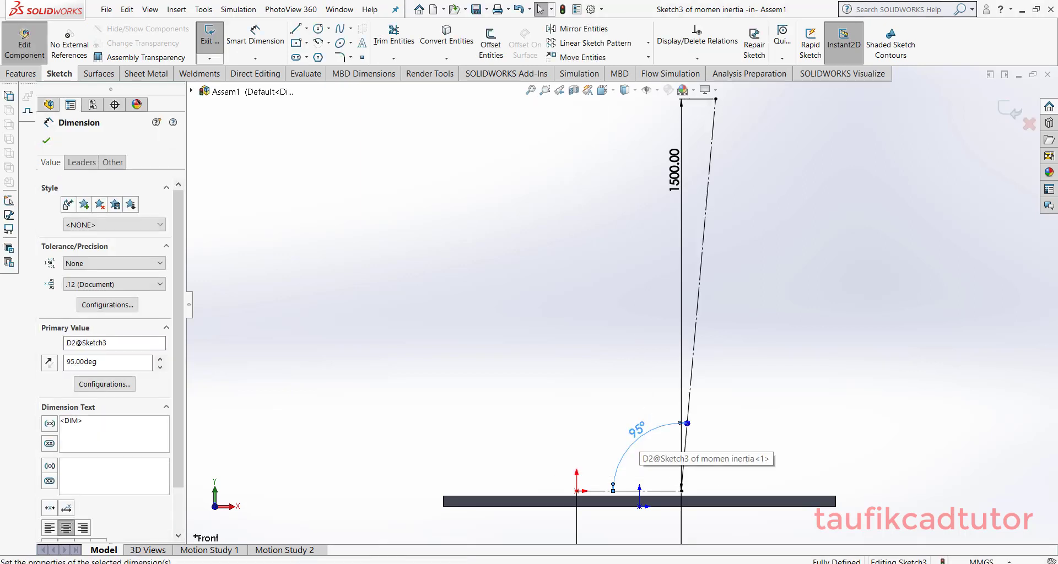
pyautogui.click(562, 9)
pyautogui.click(1019, 114)
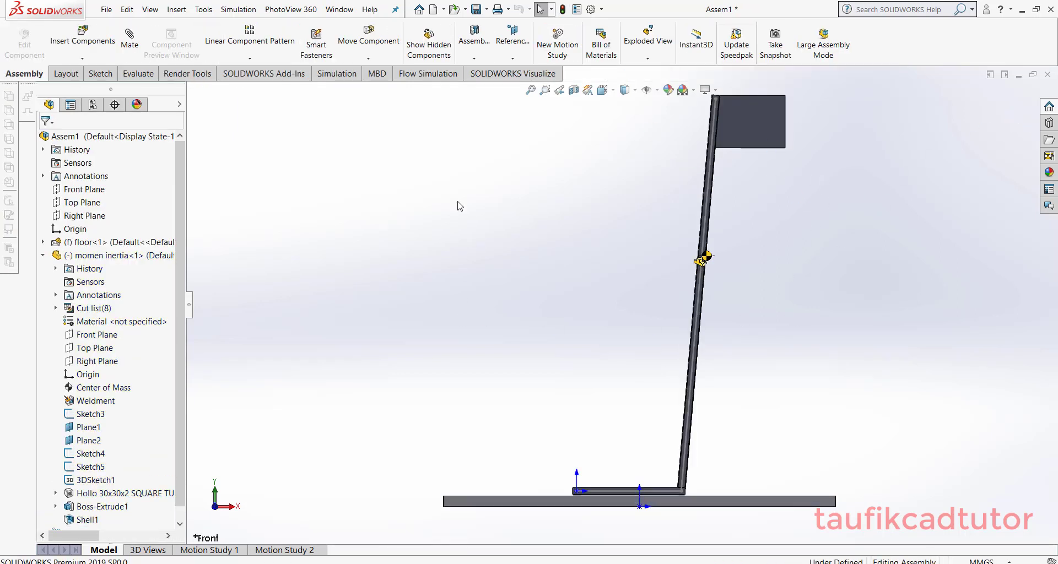
# Save the rebuilt assembly and calculate Motion Study 1 for the 95° stand, rewinding it to 0 seconds.
pyautogui.click(530, 91)
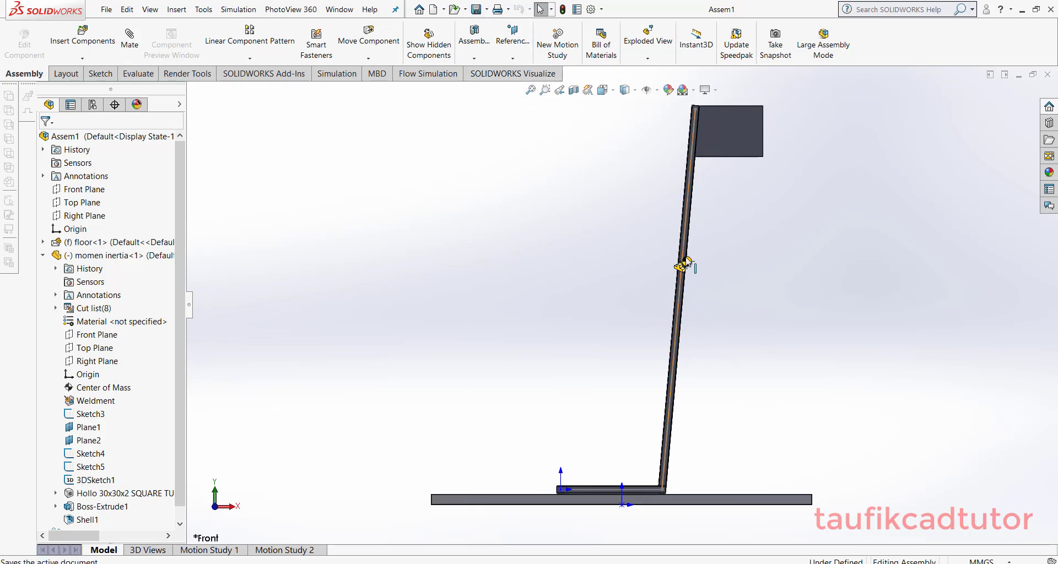
pyautogui.click(207, 551)
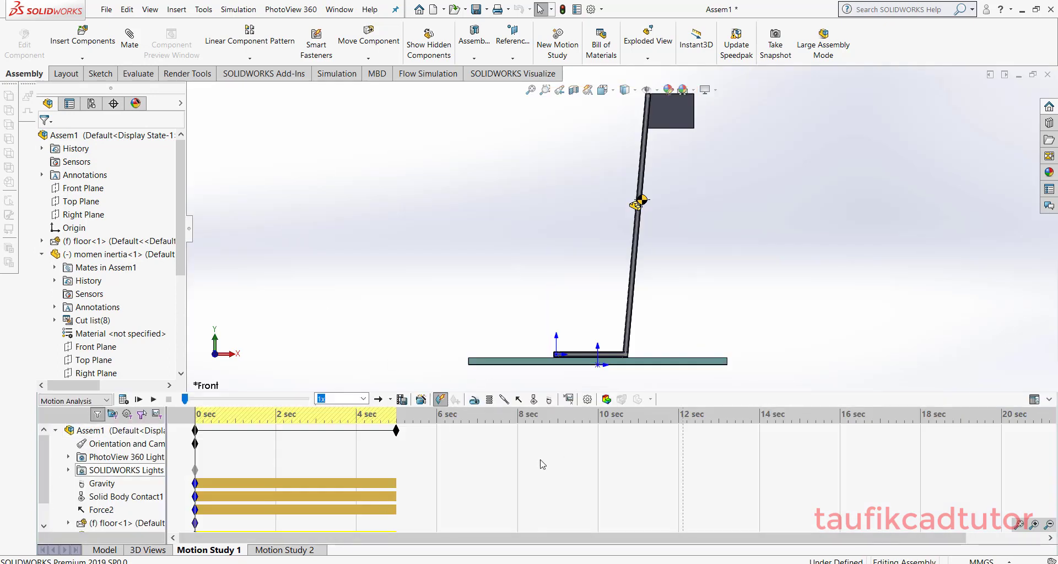
pyautogui.click(289, 551)
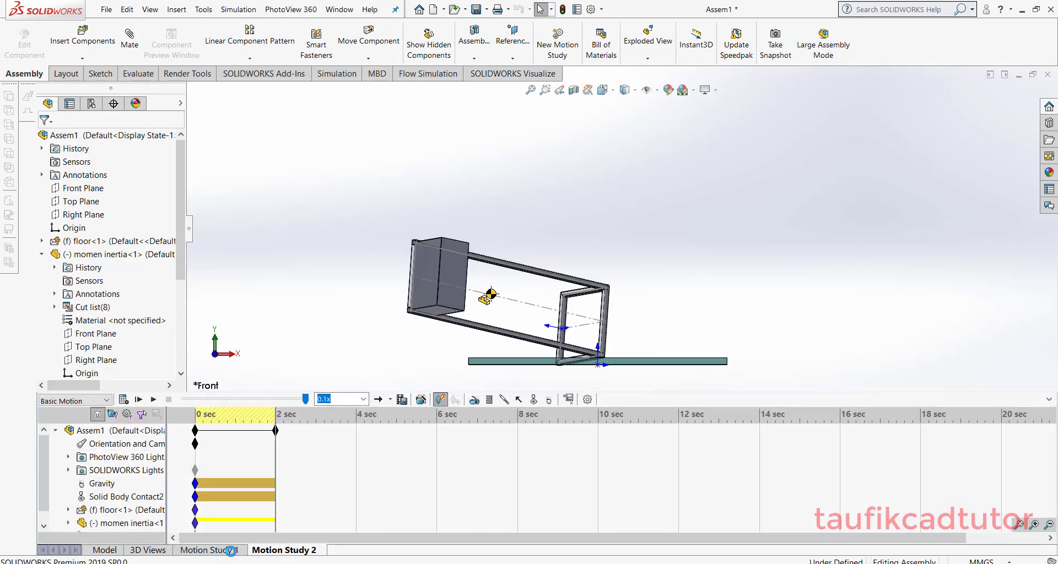
pyautogui.click(208, 550)
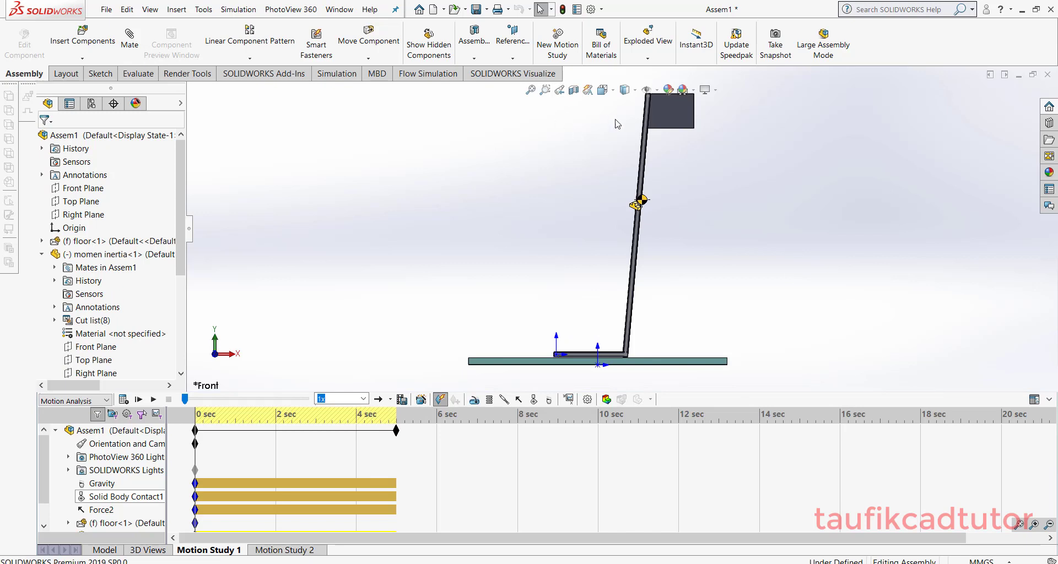
pyautogui.click(476, 10)
pyautogui.click(457, 236)
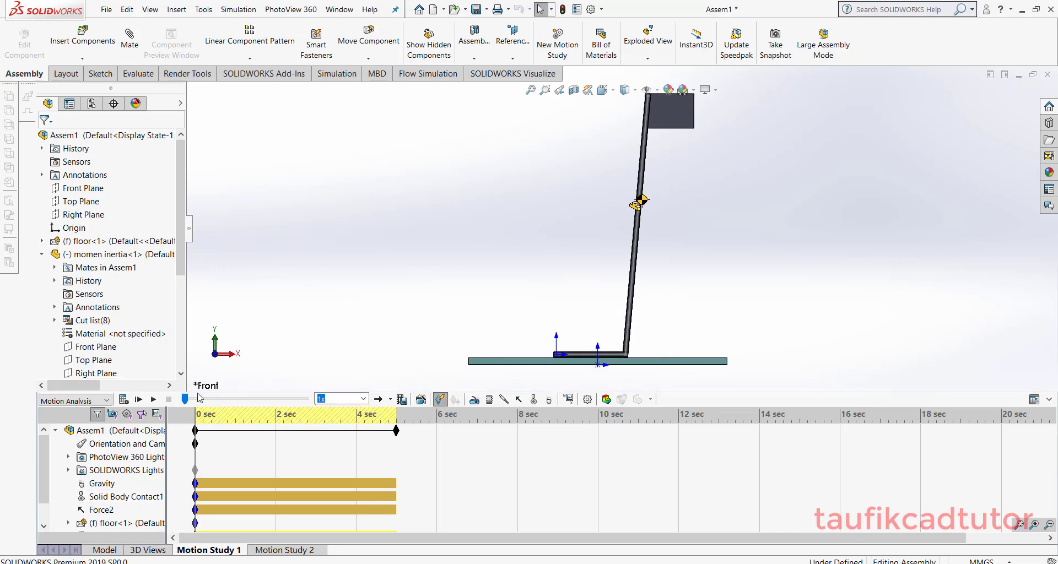
pyautogui.click(123, 398)
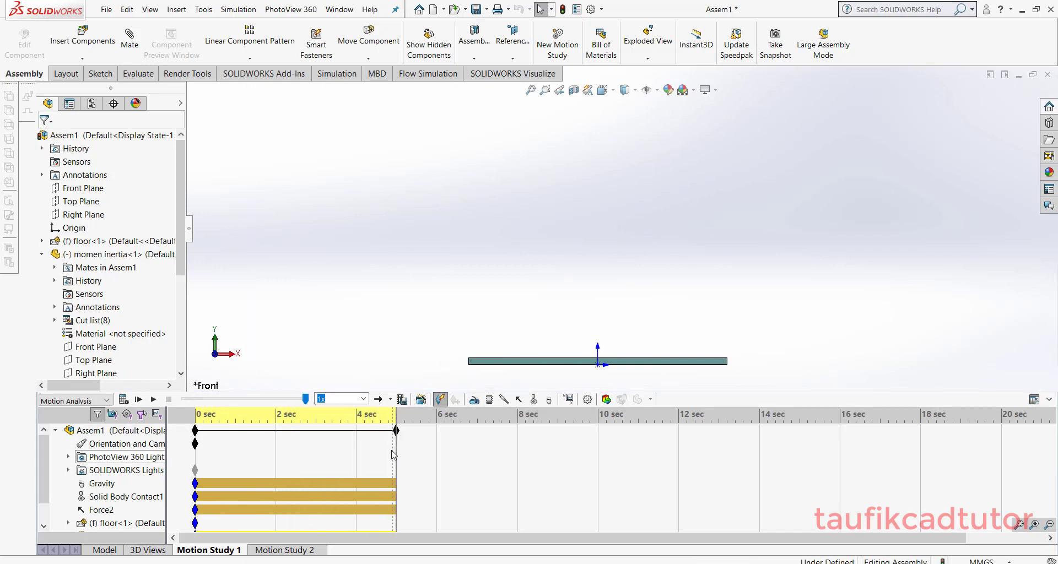
pyautogui.click(325, 449)
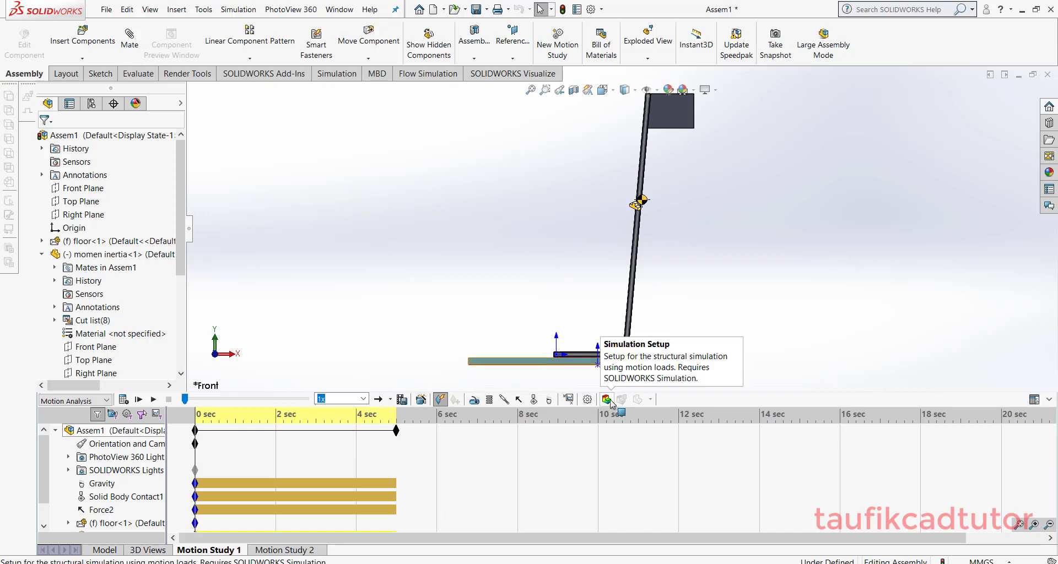
# Examine where the center of mass lies relative to the stand's base from an angled view and the front view.
pyautogui.scroll(2, 665, 168)
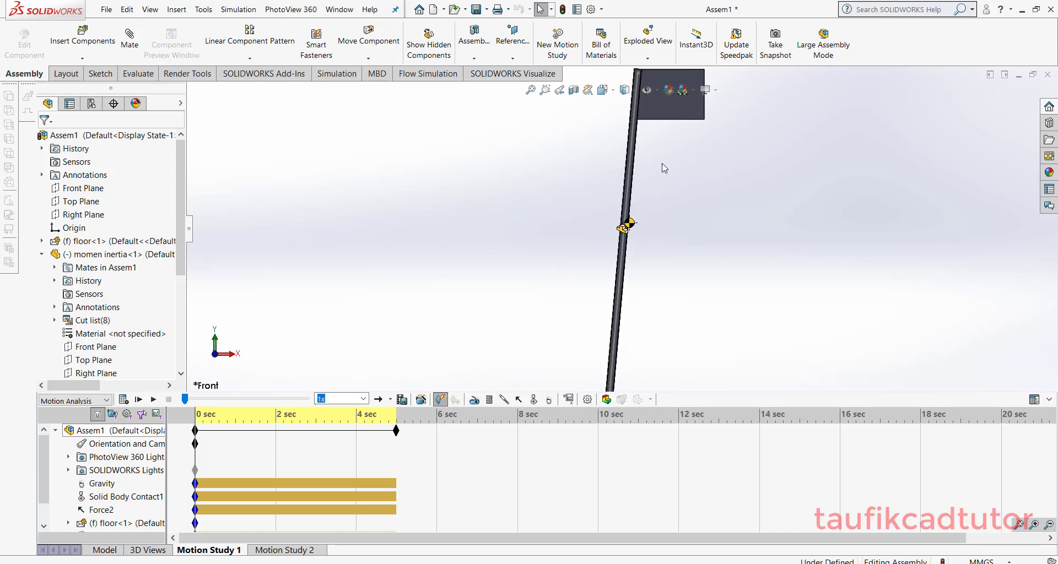
pyautogui.moveTo(646, 185); pyautogui.dragTo(603, 226, button='middle')
pyautogui.scroll(-2, 603, 226)
pyautogui.scroll(1, 647, 217)
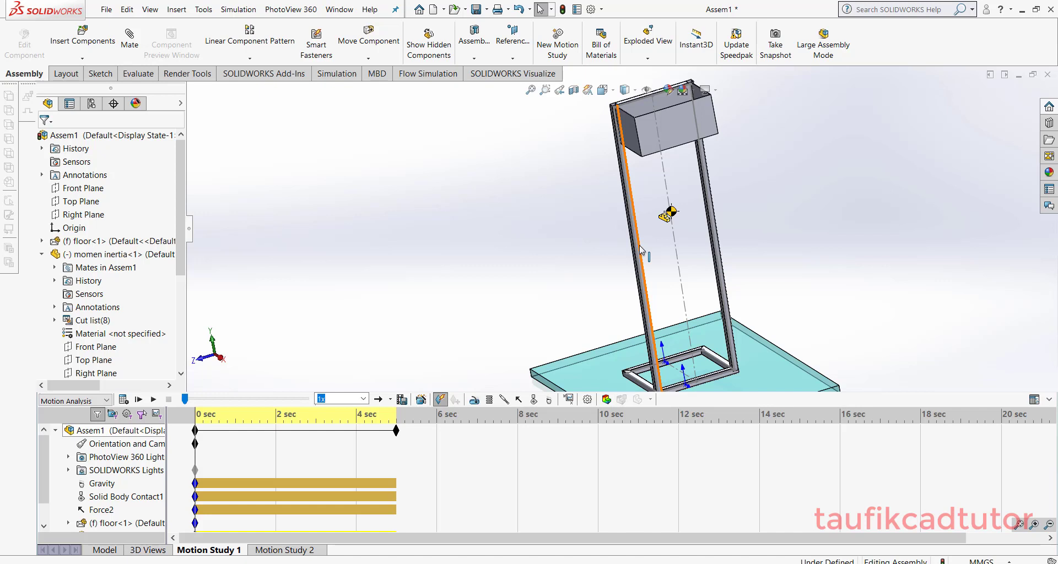
pyautogui.click(602, 90)
pyautogui.click(616, 137)
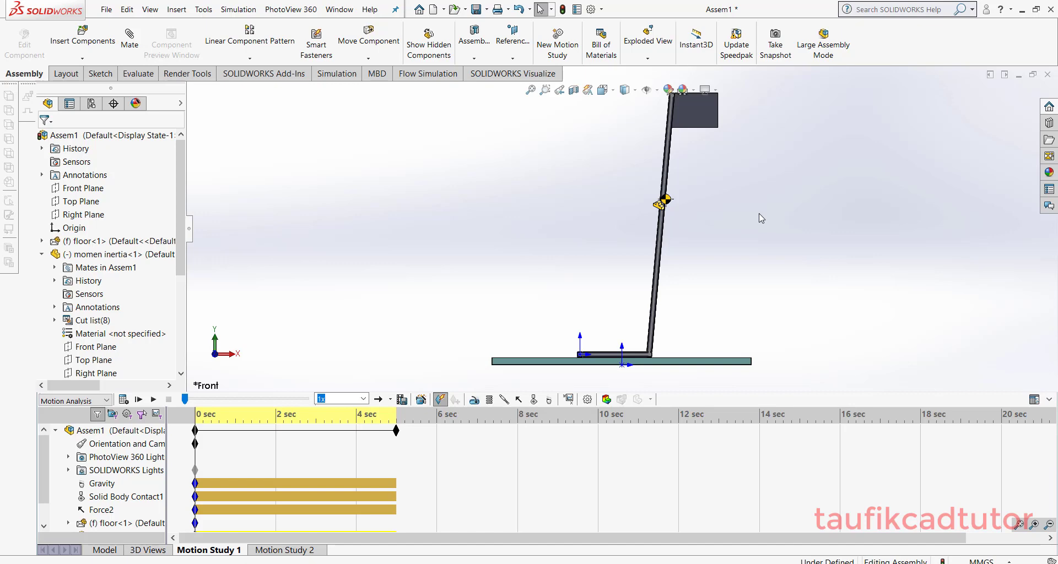
pyautogui.click(429, 544)
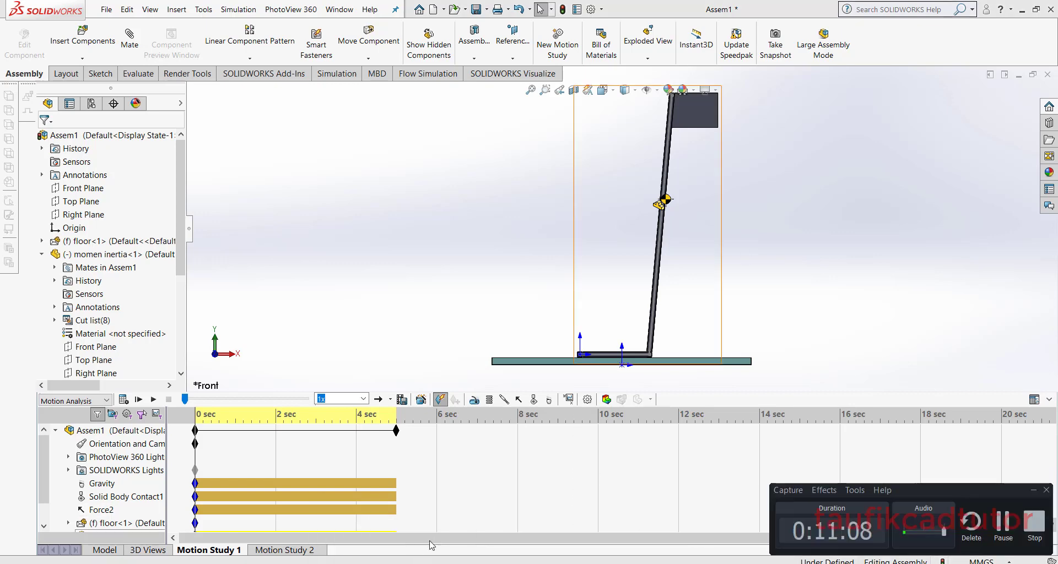